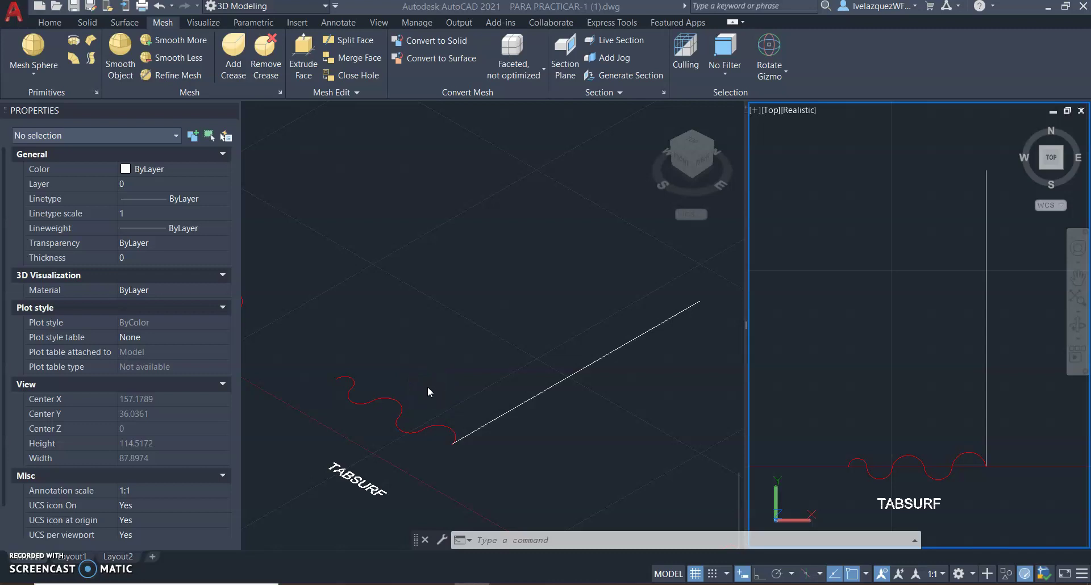
# Start a TABSURF attempt with the 'rat' alias, then cancel it
pyautogui.click(529, 541)
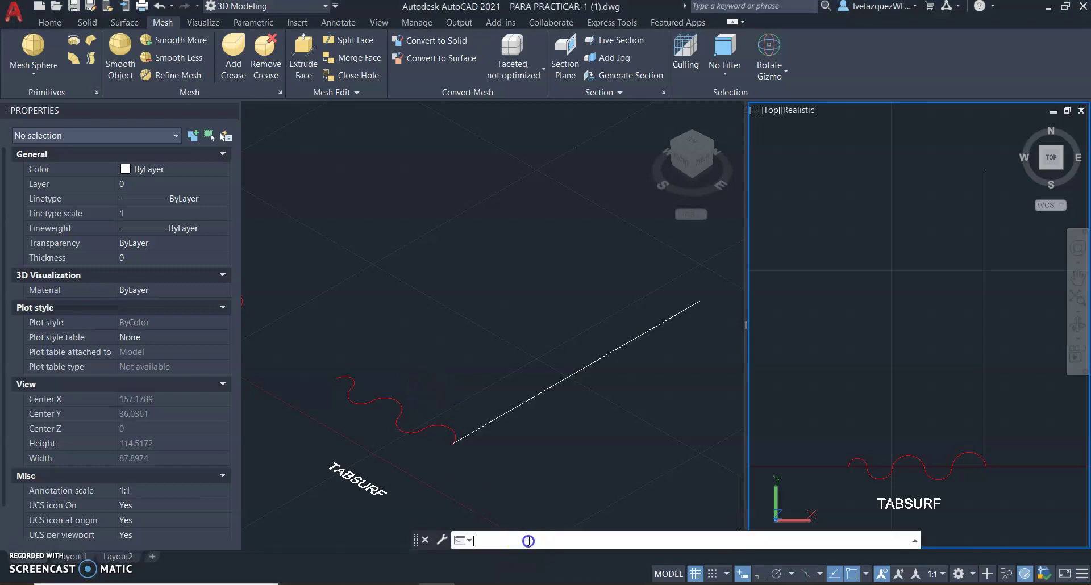
pyautogui.write('rat')
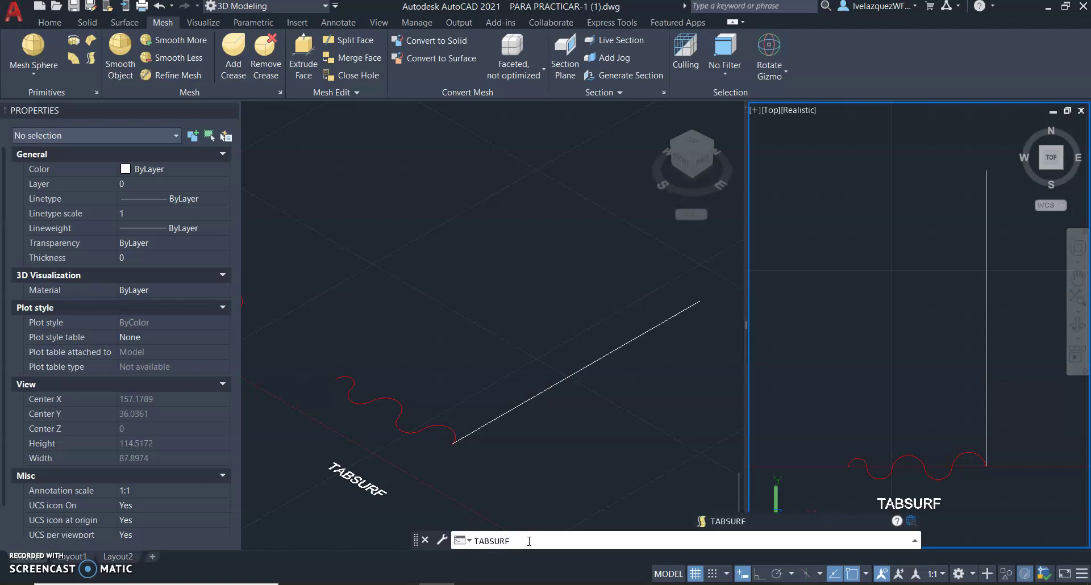
pyautogui.press('Return')
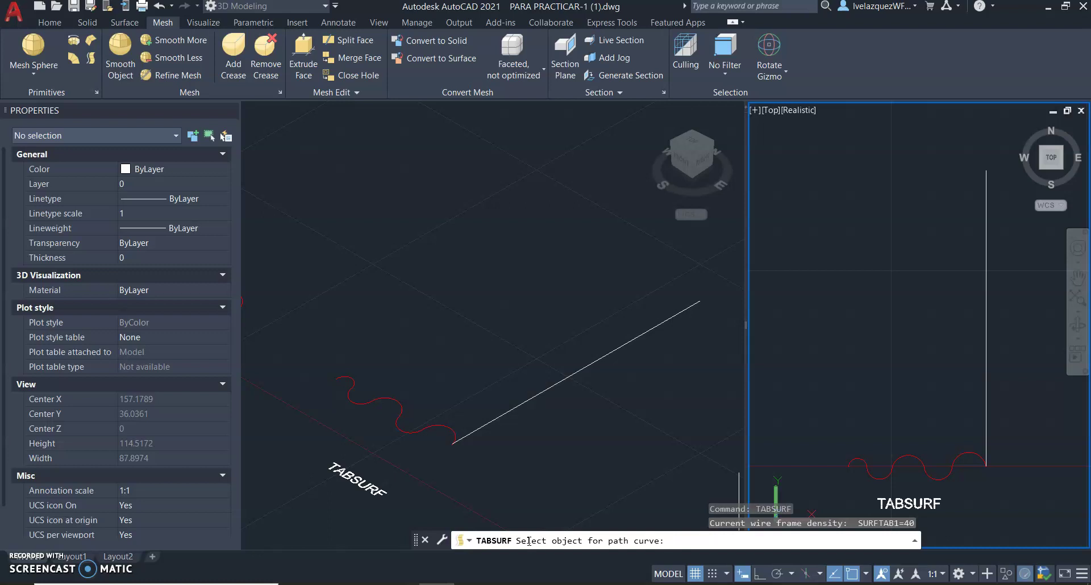
pyautogui.press('Escape')
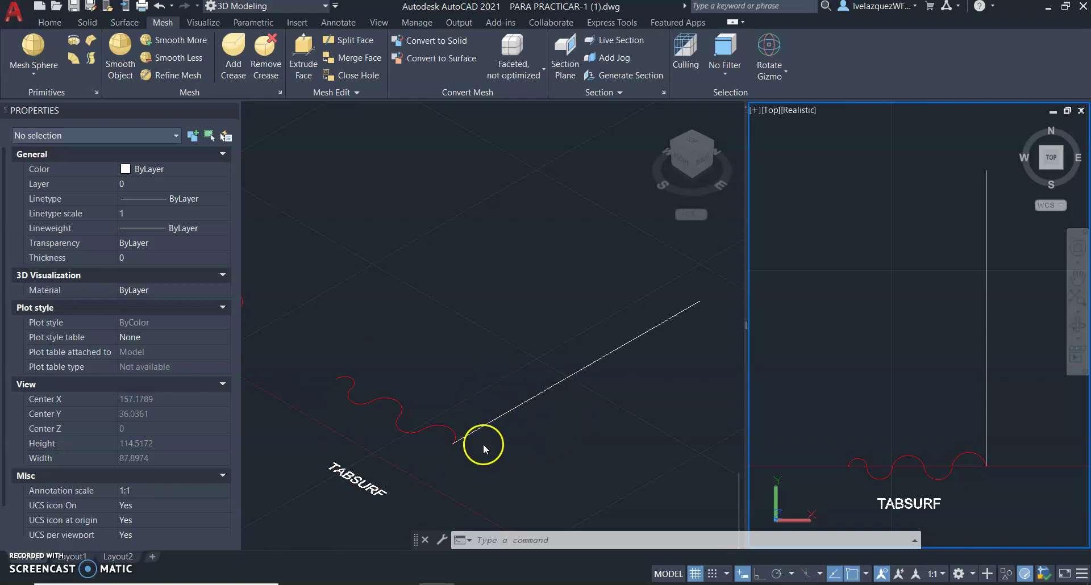
# Select the red wavy polyline in the isometric viewport and set the gizmo to Rotate
pyautogui.click(433, 432)
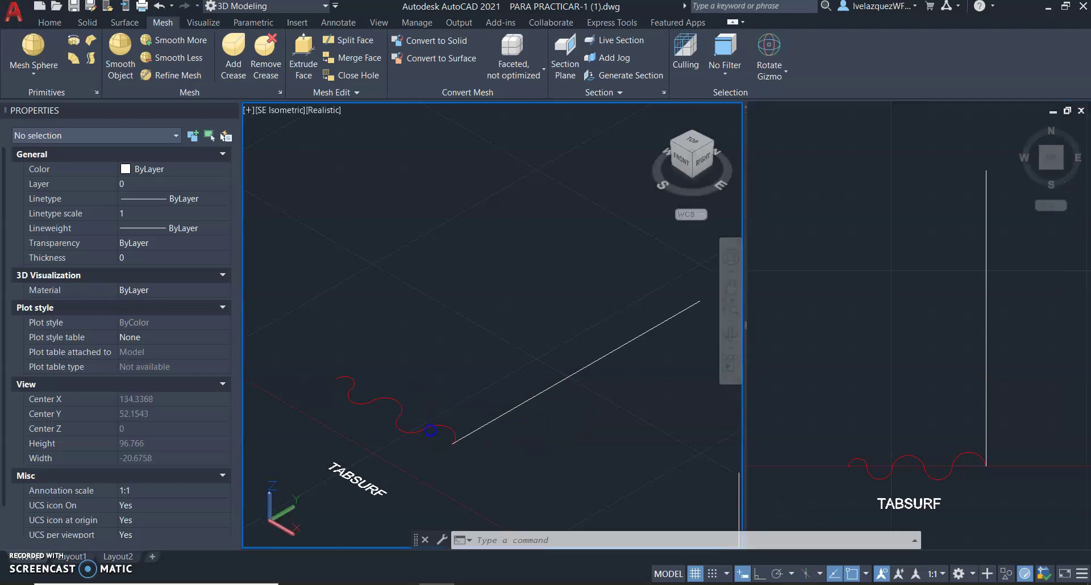
pyautogui.click(430, 431)
pyautogui.click(435, 439)
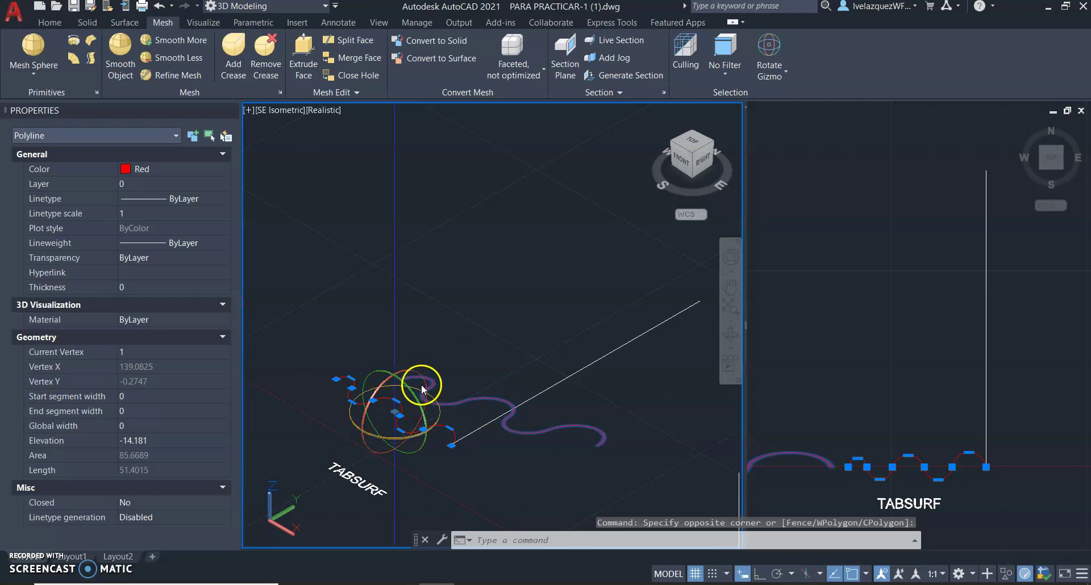
pyautogui.click(776, 77)
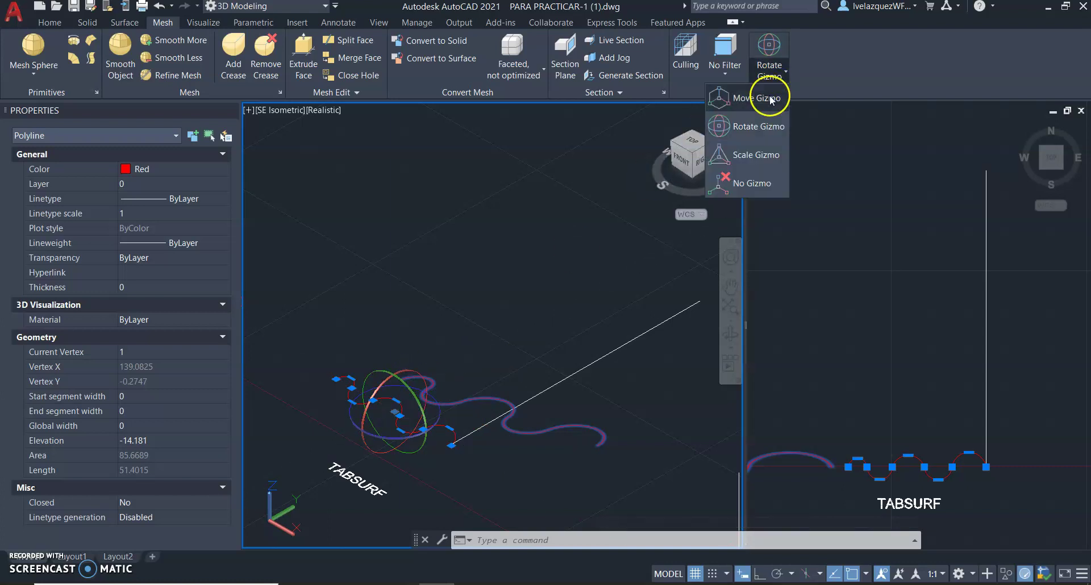
pyautogui.click(770, 100)
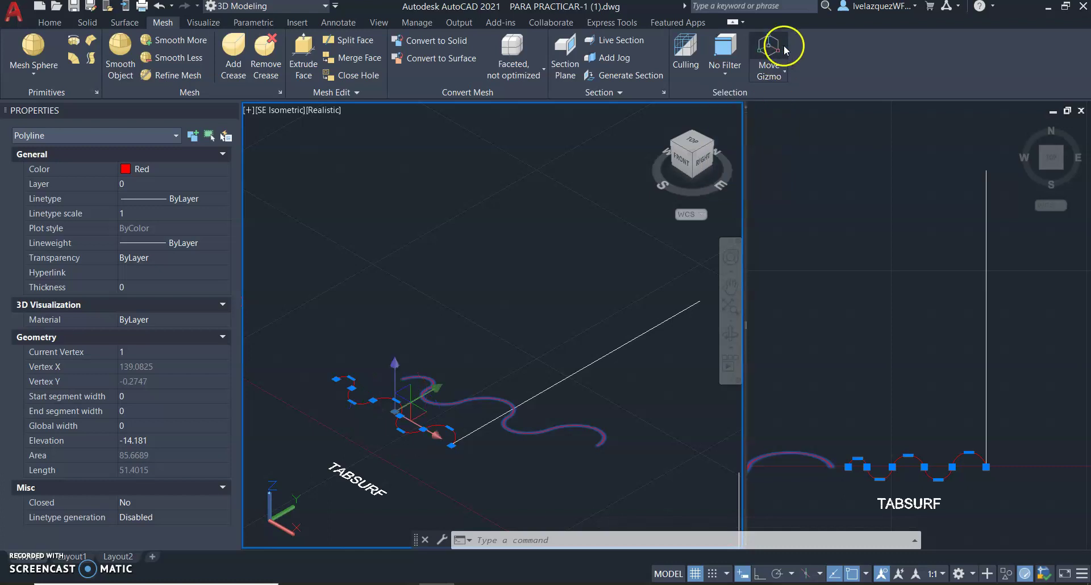
pyautogui.click(782, 72)
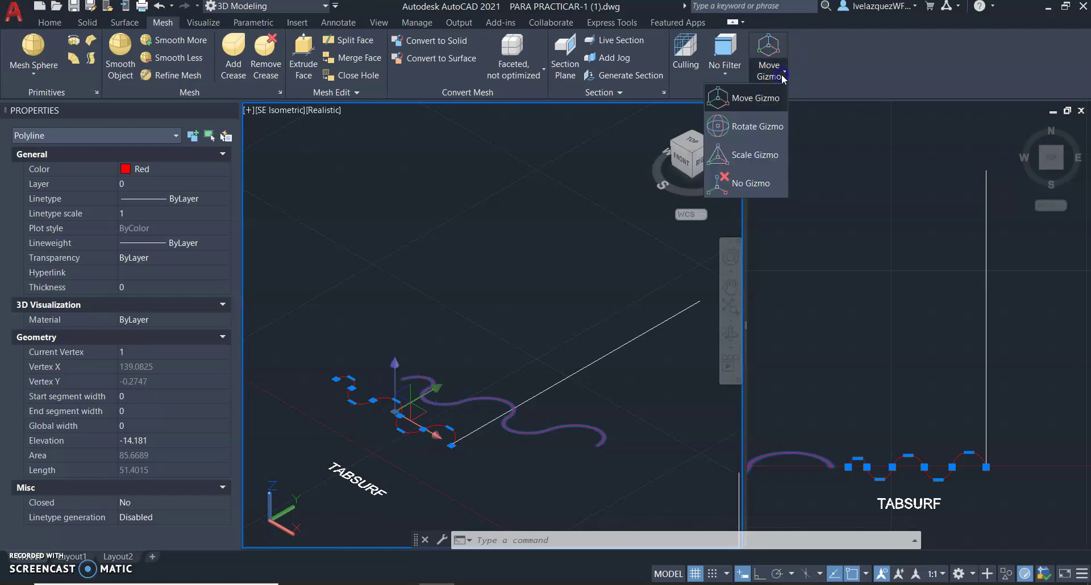
pyautogui.click(768, 126)
# Rotate the wavy profile 90° about a gizmo axis so it stands upright
pyautogui.scroll(2, 357, 402)
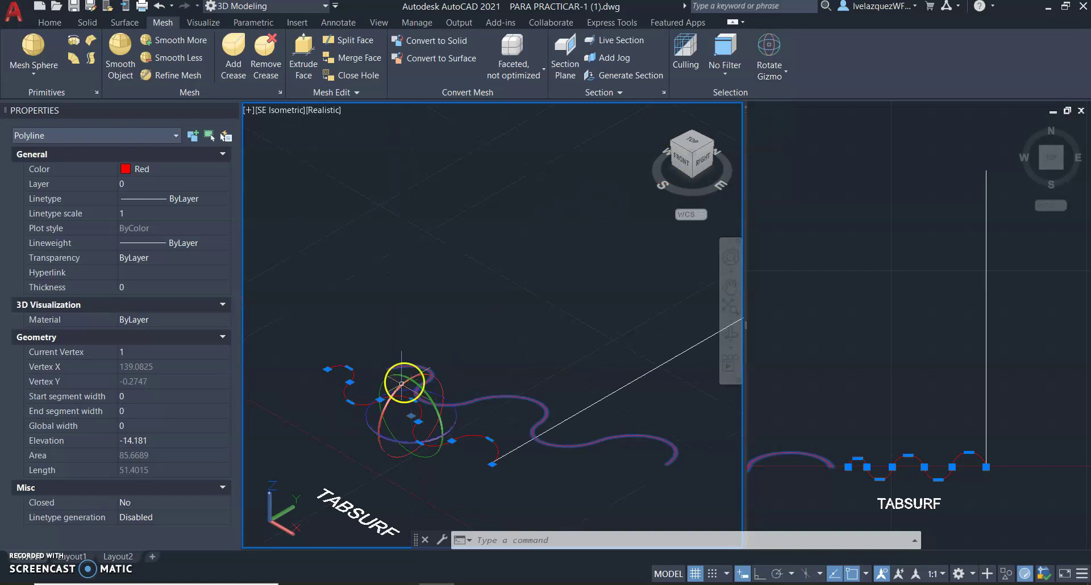
pyautogui.scroll(2, 417, 407)
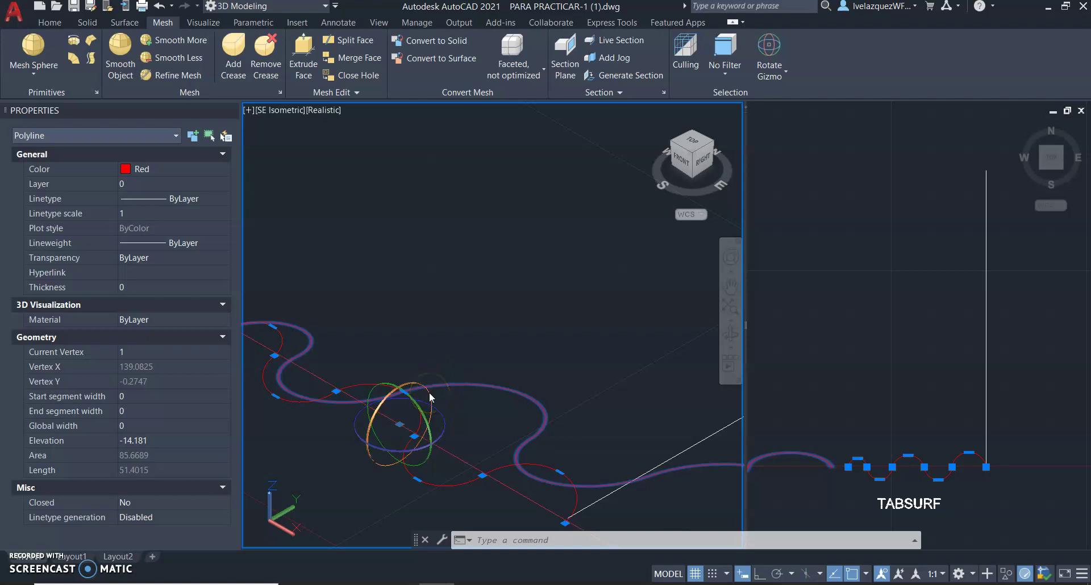
pyautogui.moveTo(430, 398)
pyautogui.mouseDown()
pyautogui.moveTo(396, 379)
pyautogui.moveTo(591, 519)
pyautogui.mouseUp()
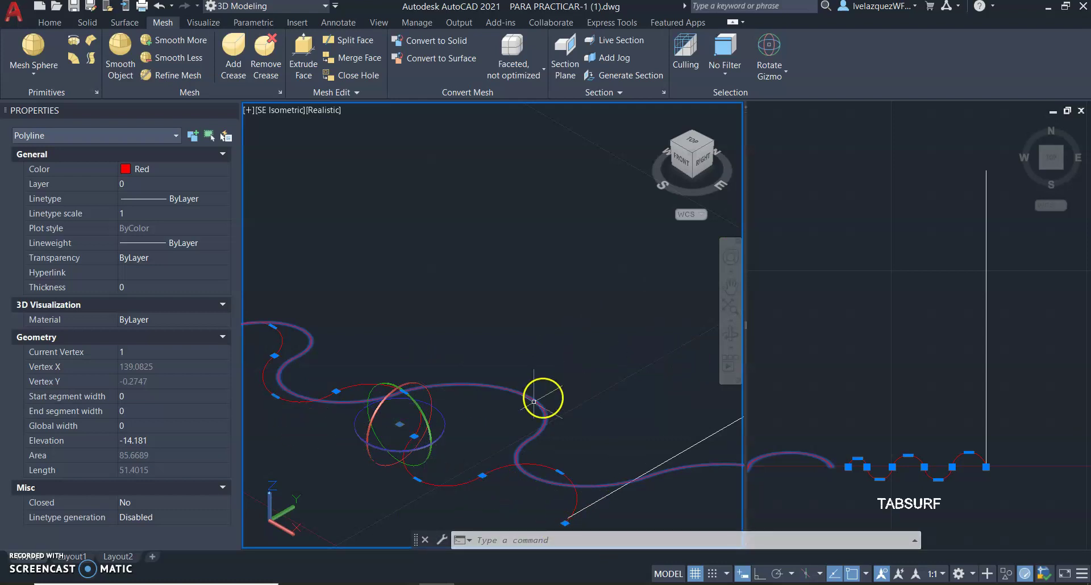
pyautogui.click(387, 396)
pyautogui.write('90')
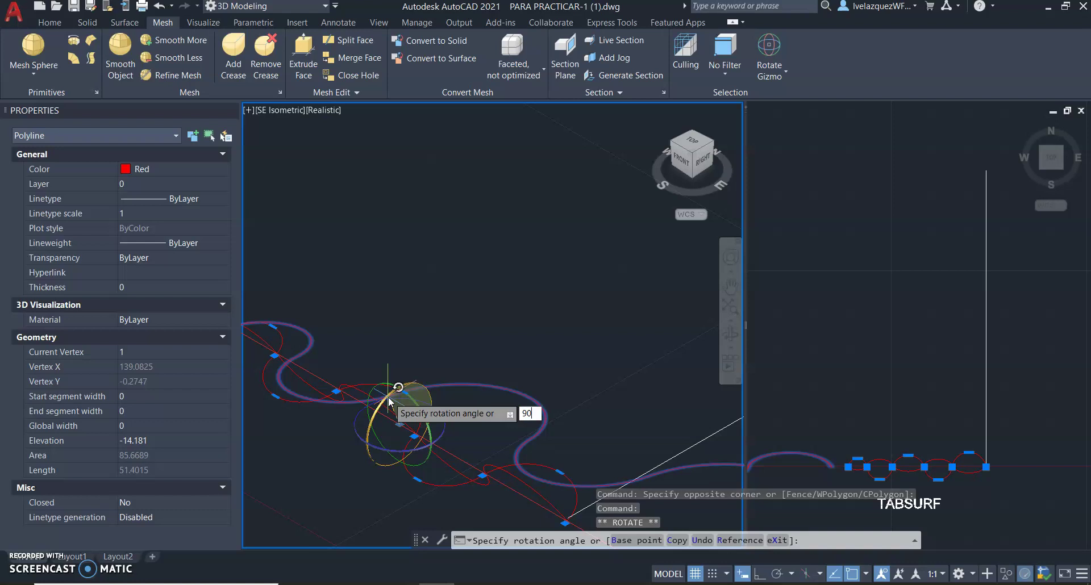
pyautogui.press('Return')
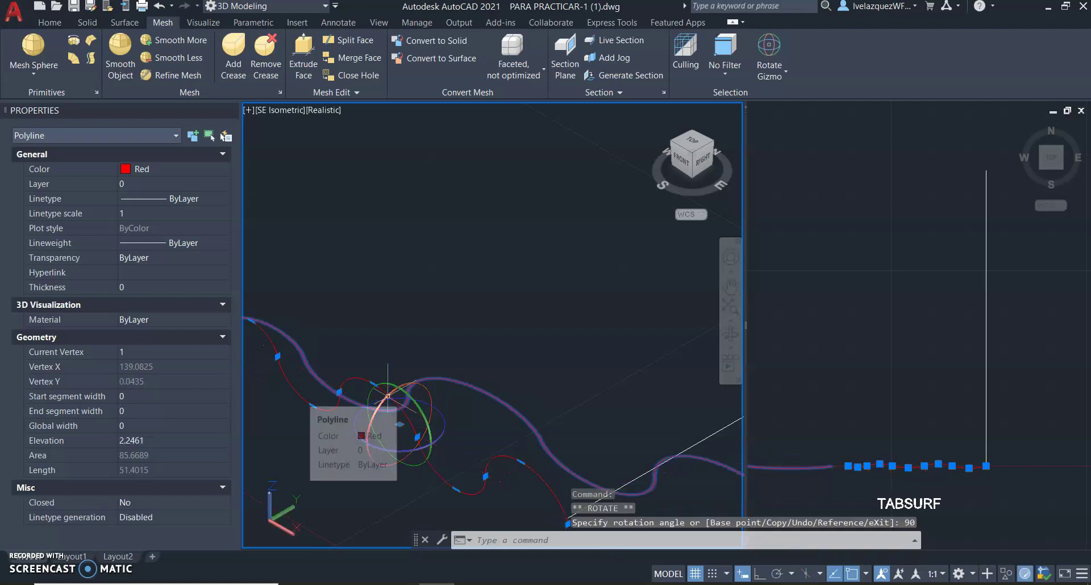
pyautogui.press('Escape')
pyautogui.scroll(3, 537, 367)
pyautogui.click(500, 444)
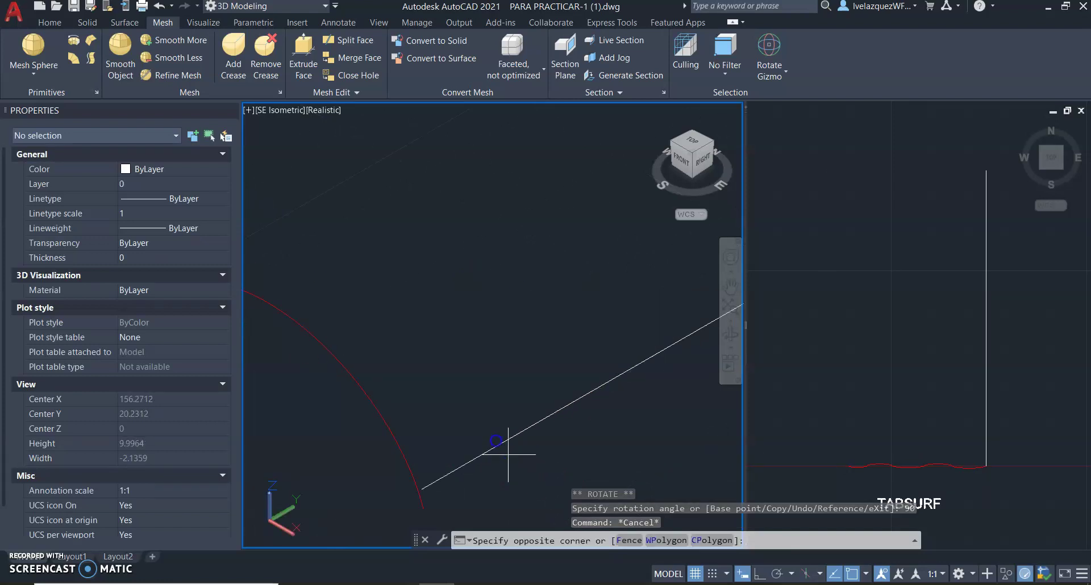
# Move the wavy polyline from its endpoint onto the white line's endpoint
pyautogui.click(477, 424)
pyautogui.press('Escape')
pyautogui.click(419, 397)
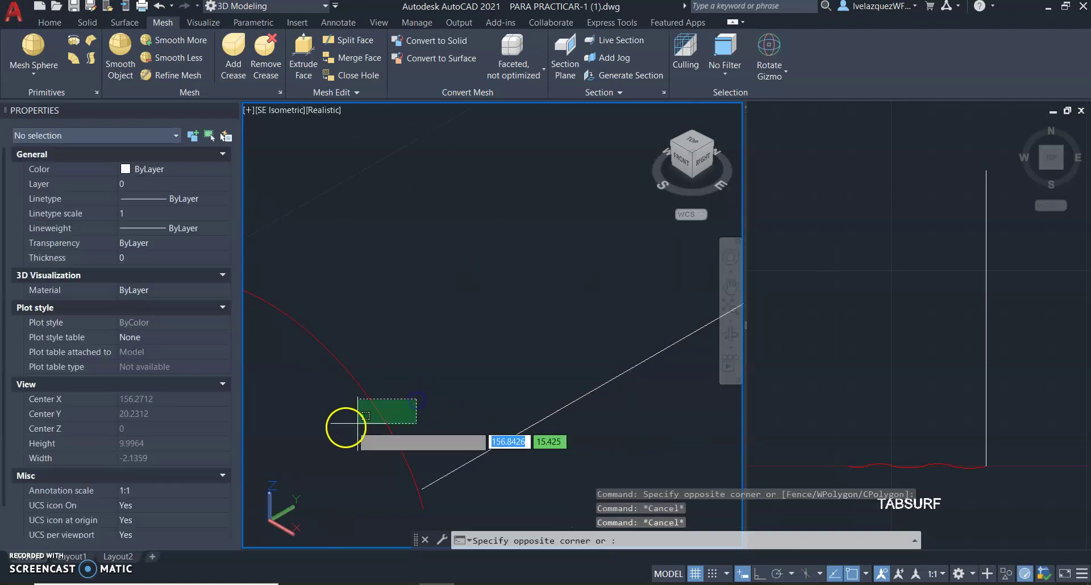
pyautogui.click(338, 427)
pyautogui.write('m')
pyautogui.press('Return')
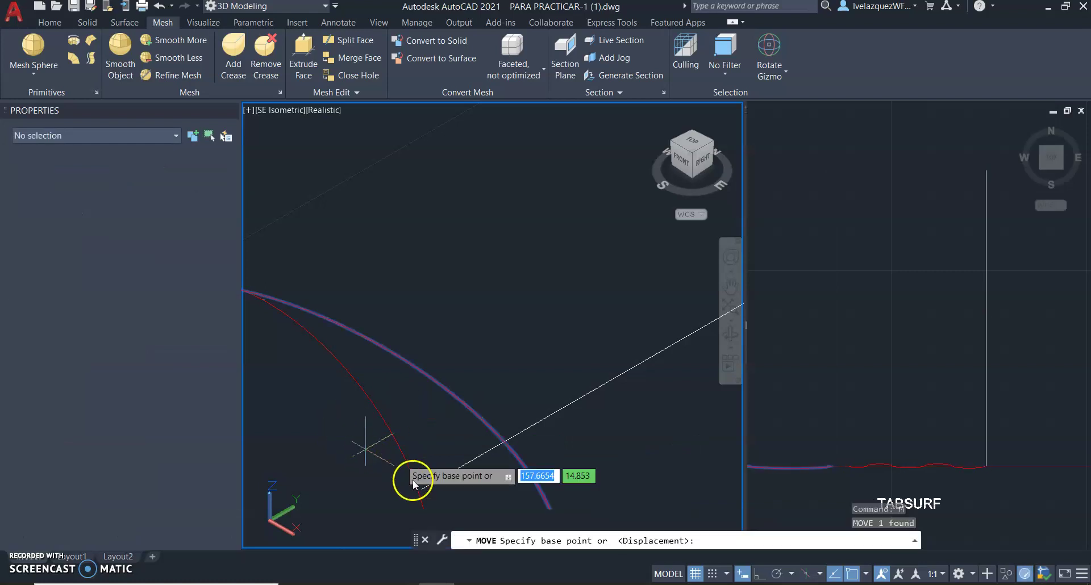
pyautogui.click(424, 510)
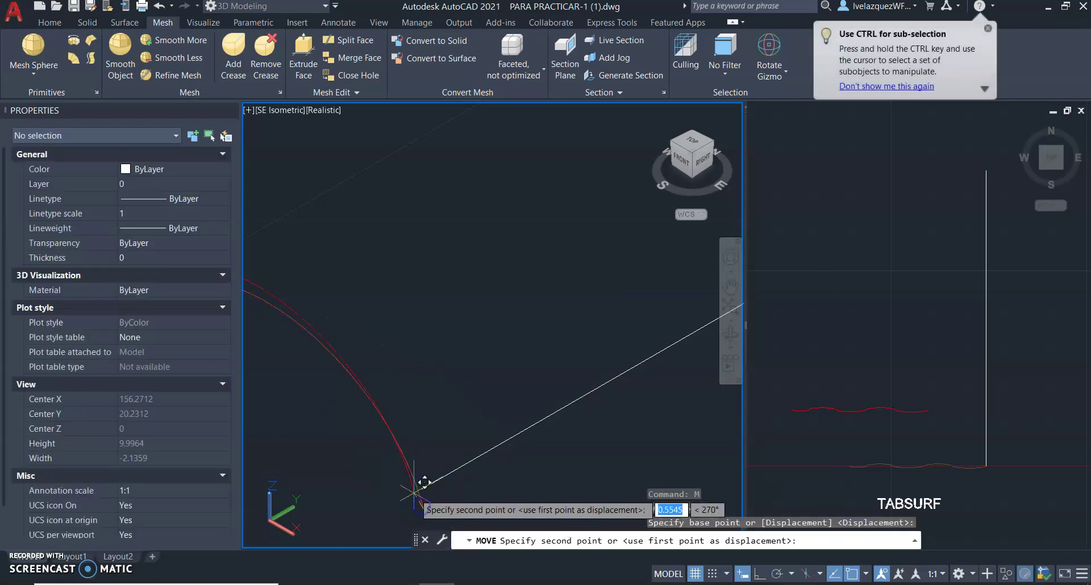
pyautogui.click(407, 409)
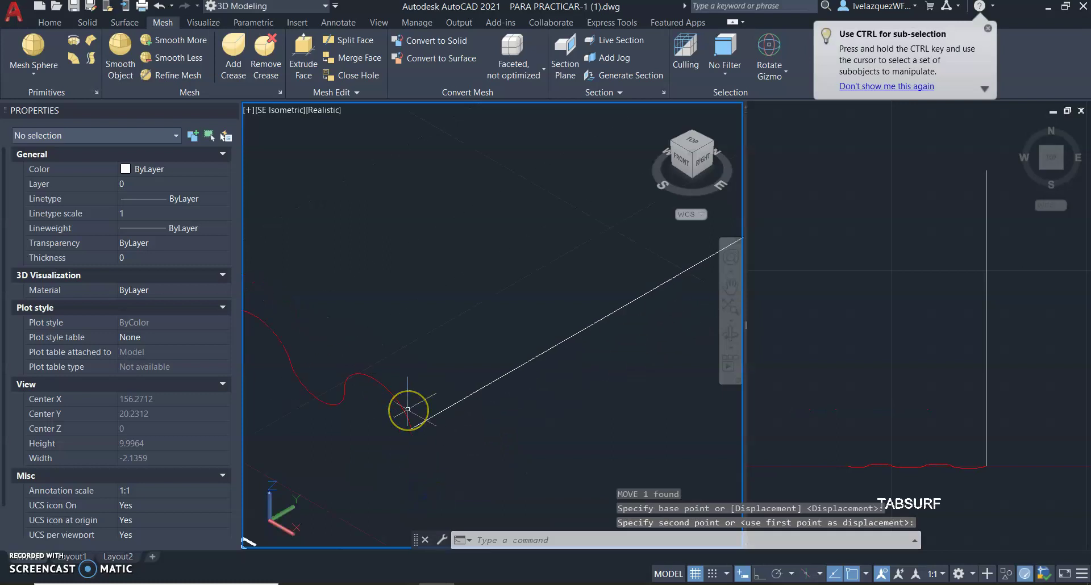
pyautogui.scroll(-3, 407, 407)
pyautogui.click(441, 401)
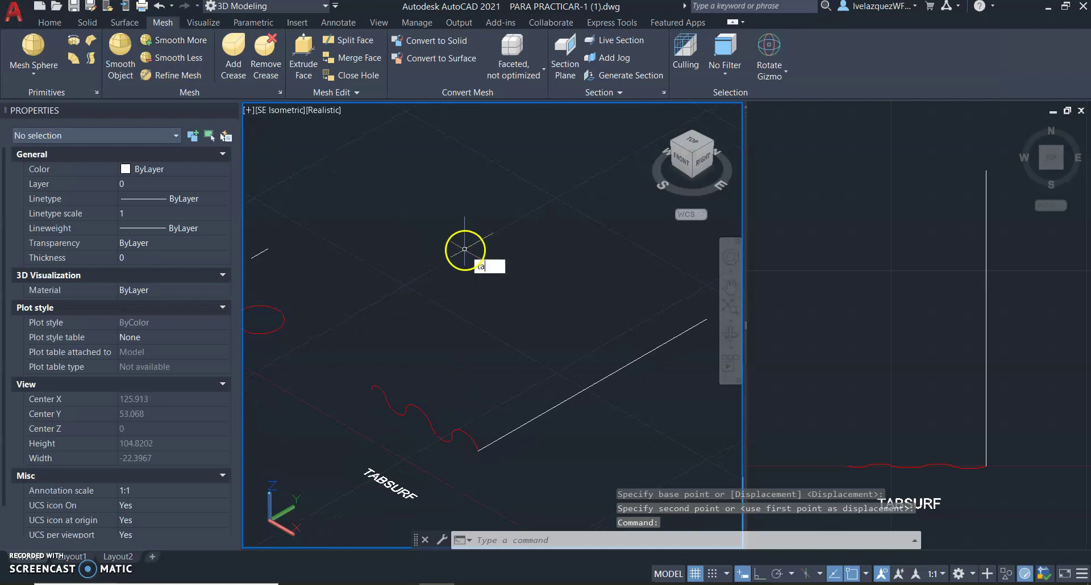
# Sweep a TABSURF mesh using the wavy curve as path and the white line as direction
pyautogui.write('b')
pyautogui.click(510, 283)
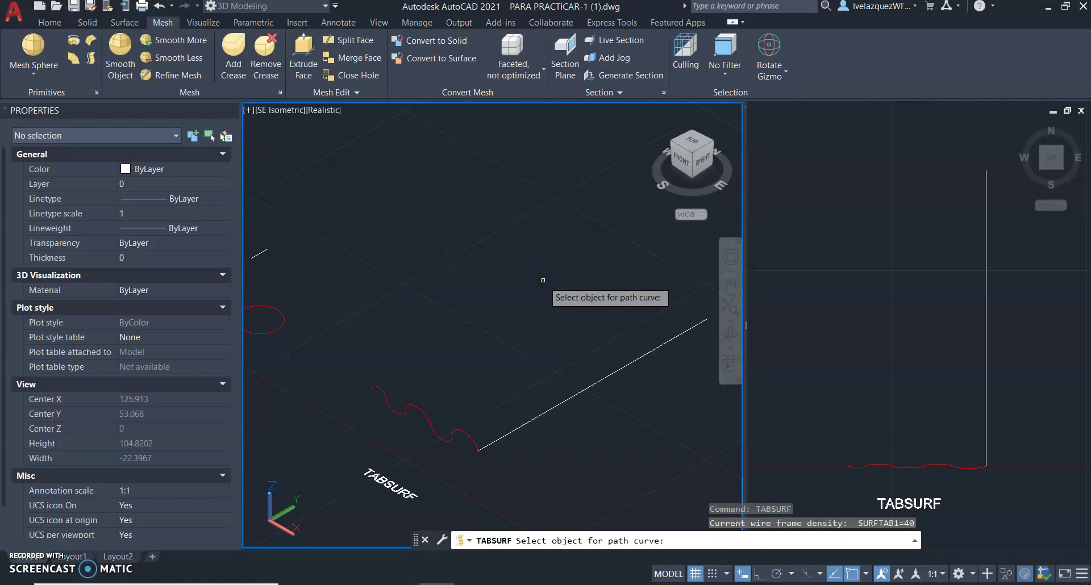
pyautogui.click(439, 437)
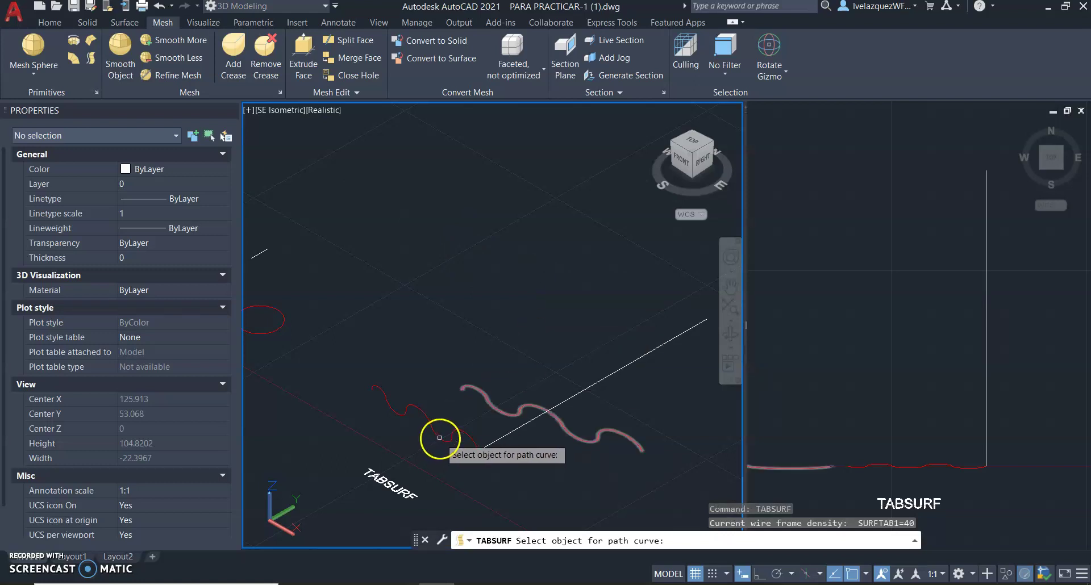
pyautogui.click(502, 438)
pyautogui.click(502, 438)
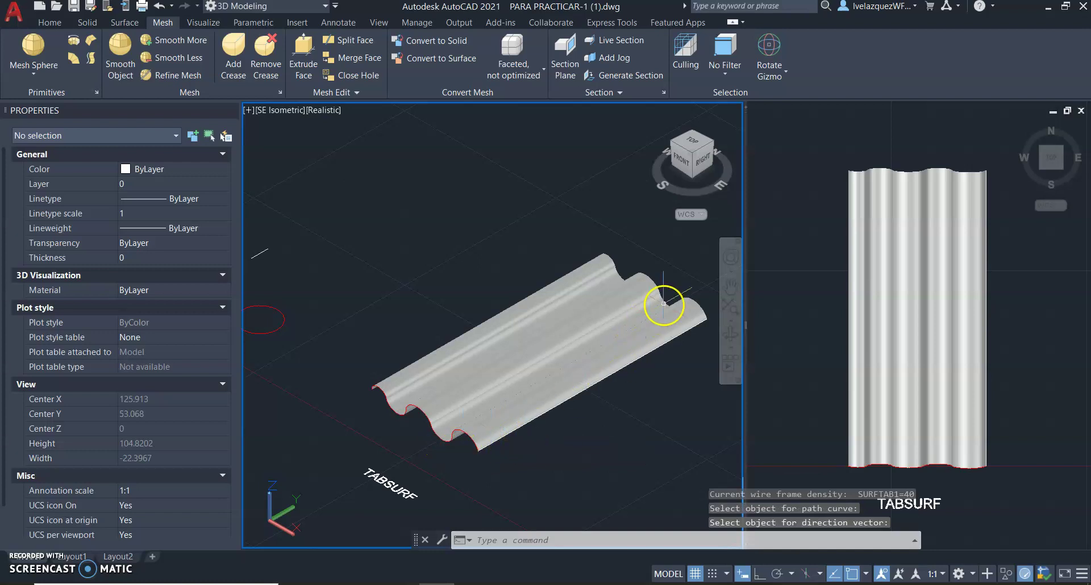
pyautogui.scroll(3, 423, 479)
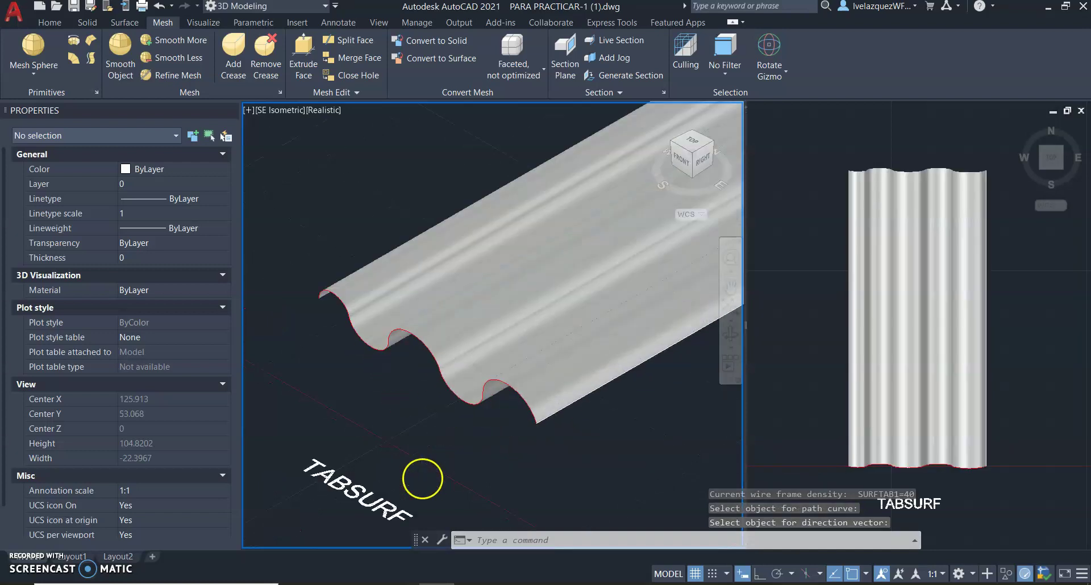
pyautogui.scroll(2, 422, 478)
pyautogui.moveTo(447, 273)
pyautogui.scroll(-3, 446, 275)
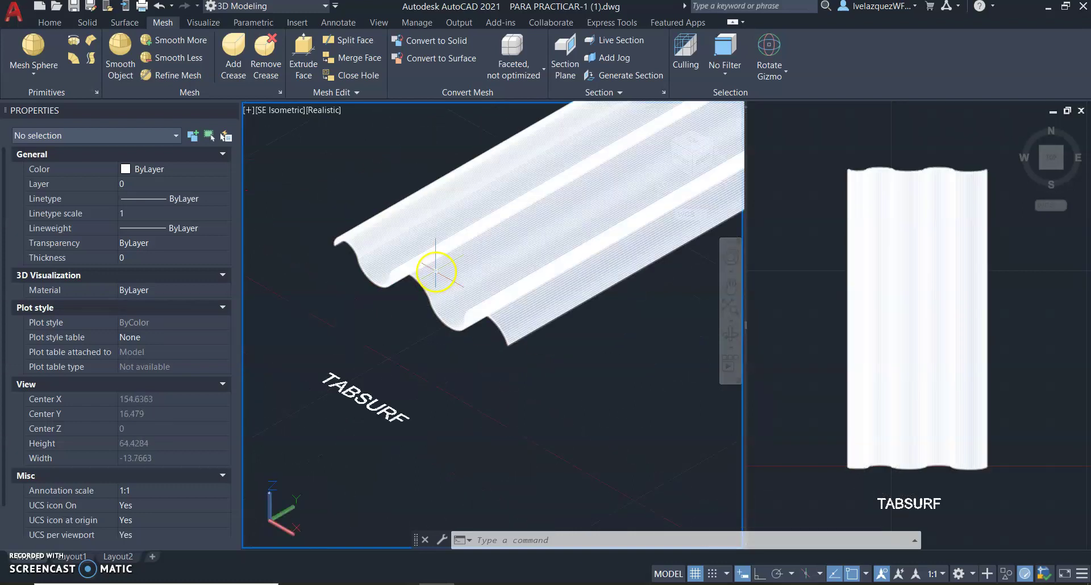
pyautogui.click(436, 271)
# Erase the corrugated mesh and change SURFTAB1 from 40 to 5
pyautogui.write('e')
pyautogui.press('Return')
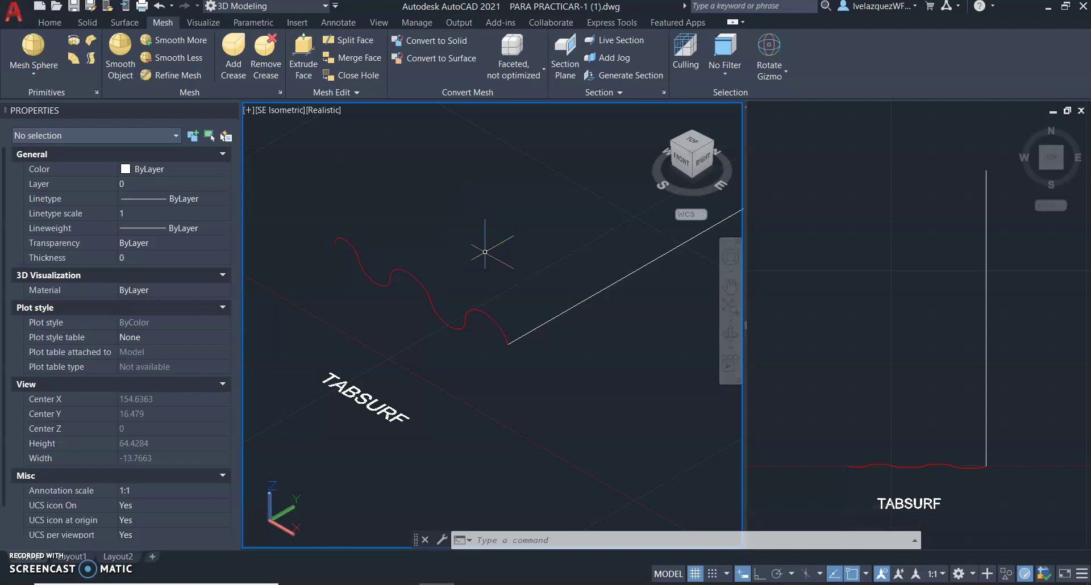
pyautogui.write('sur')
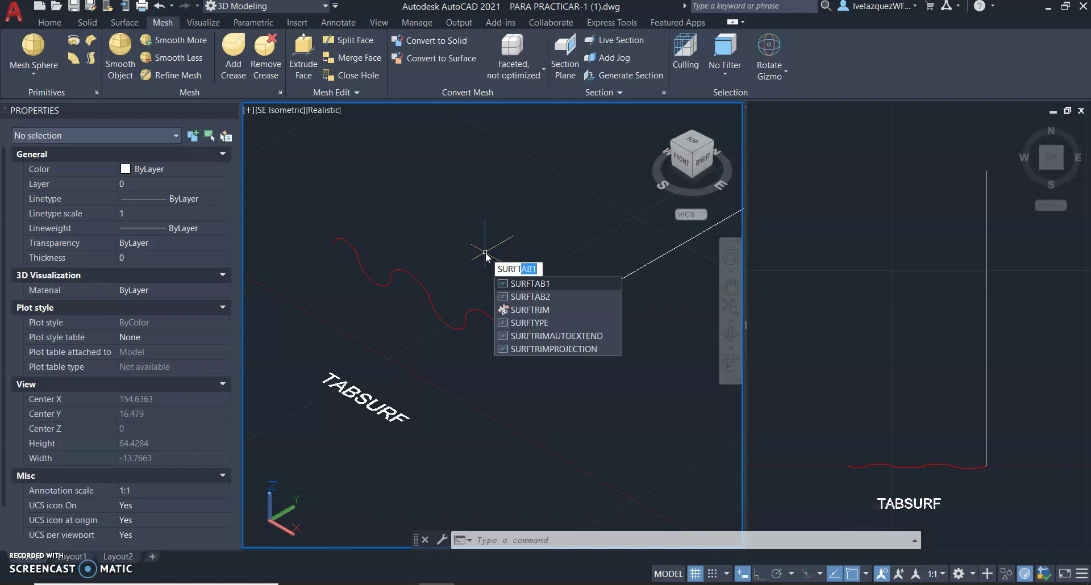
pyautogui.click(524, 282)
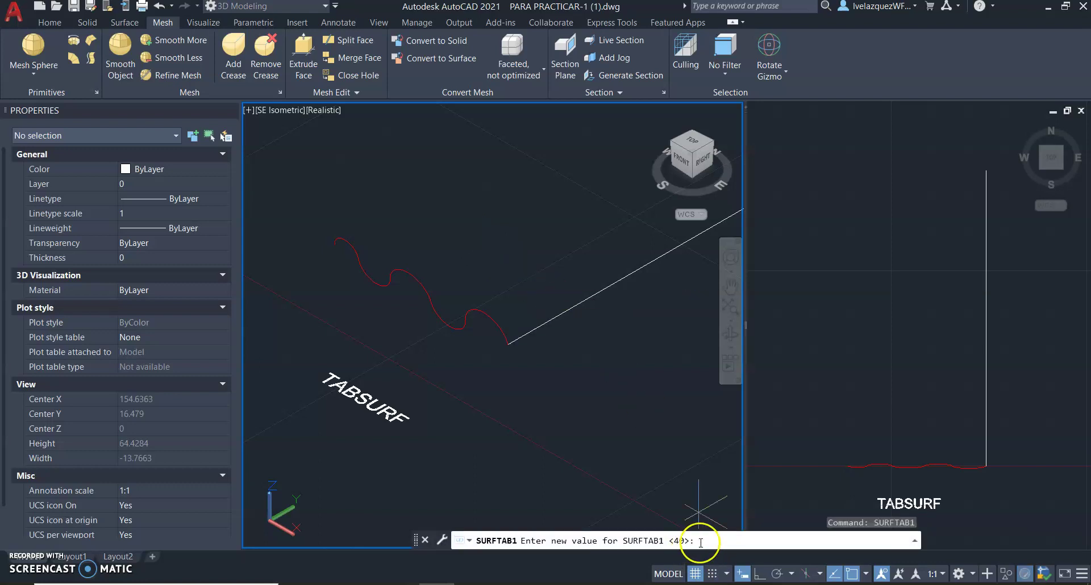
pyautogui.write('5')
pyautogui.press('Return')
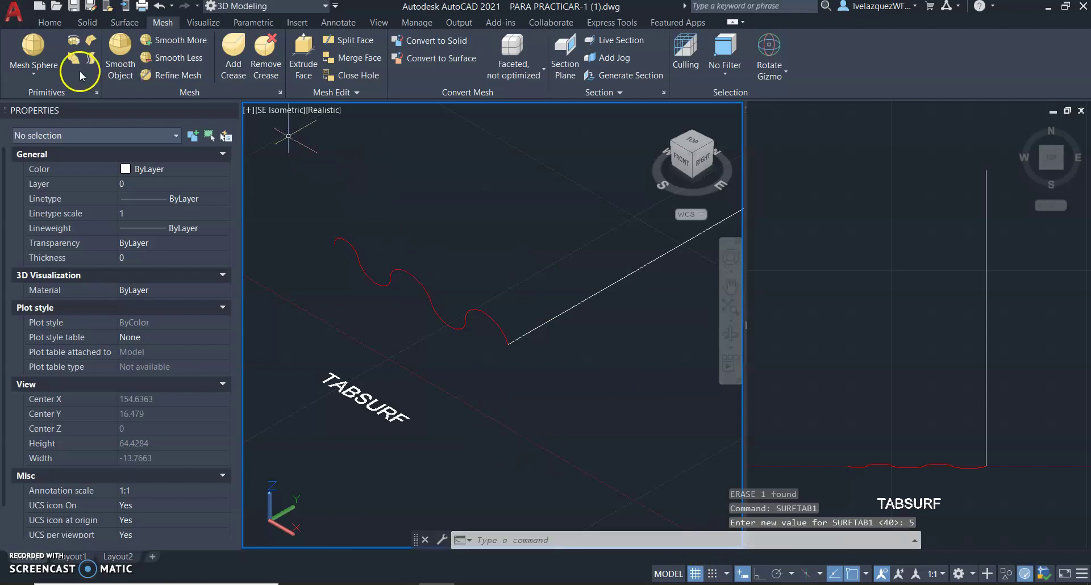
# Recreate the TABSURF at SURFTAB1 5 from the red curve along the white line
pyautogui.write('ta')
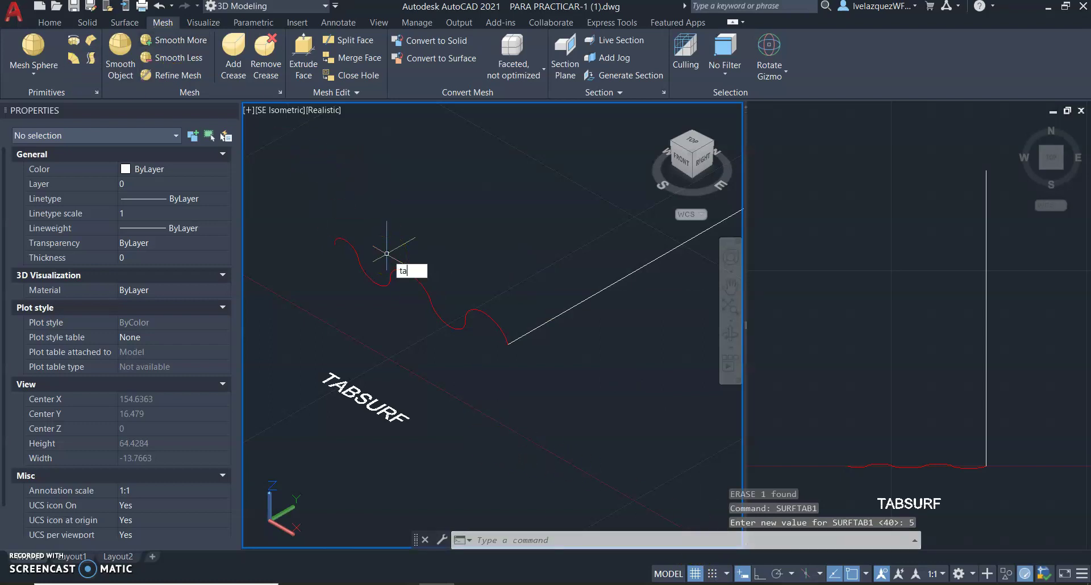
pyautogui.press('Return')
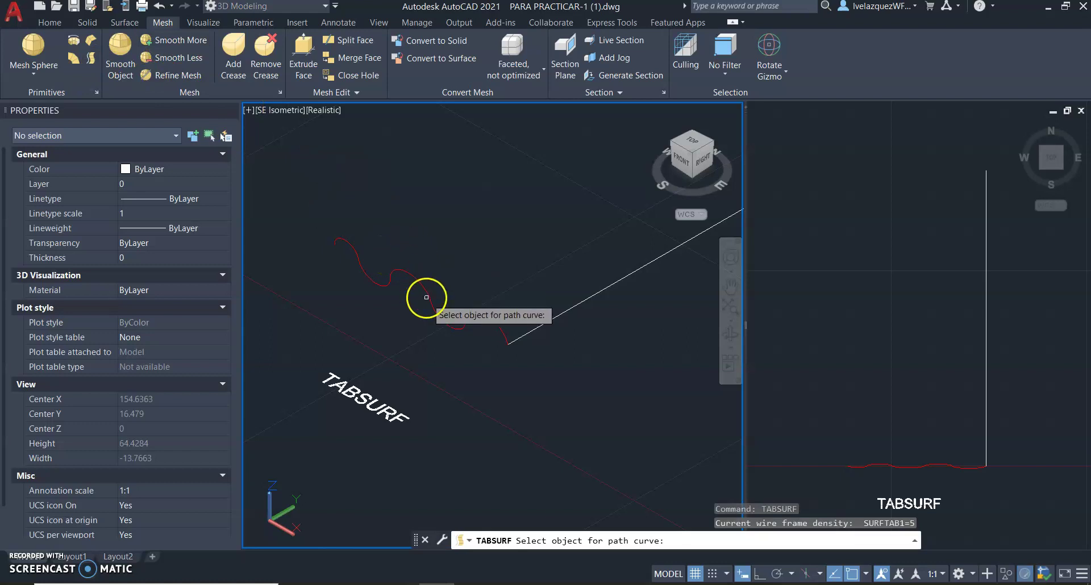
pyautogui.click(499, 327)
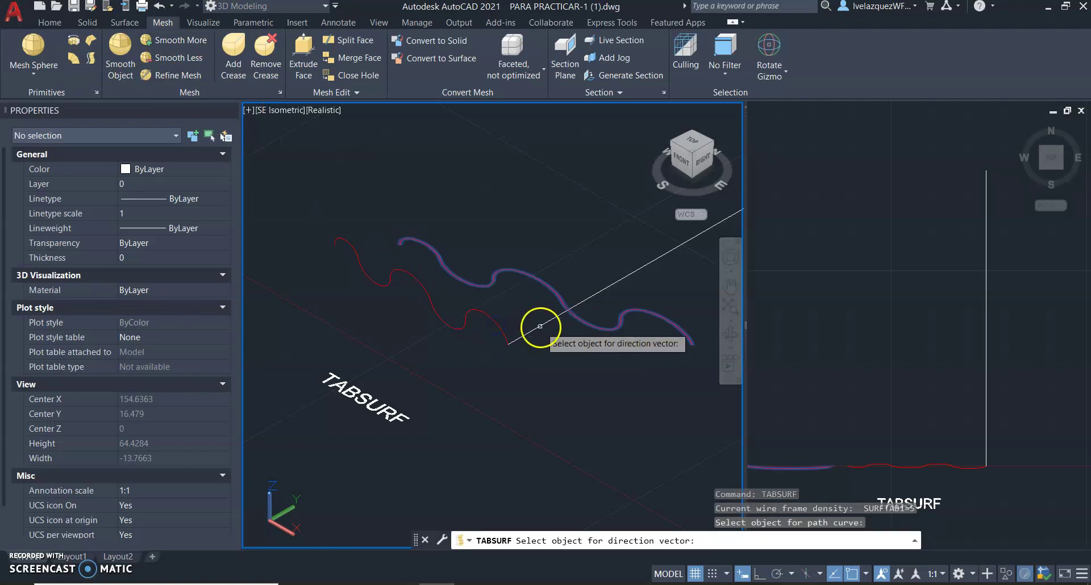
pyautogui.click(536, 329)
pyautogui.scroll(-2, 537, 330)
pyautogui.scroll(4, 512, 295)
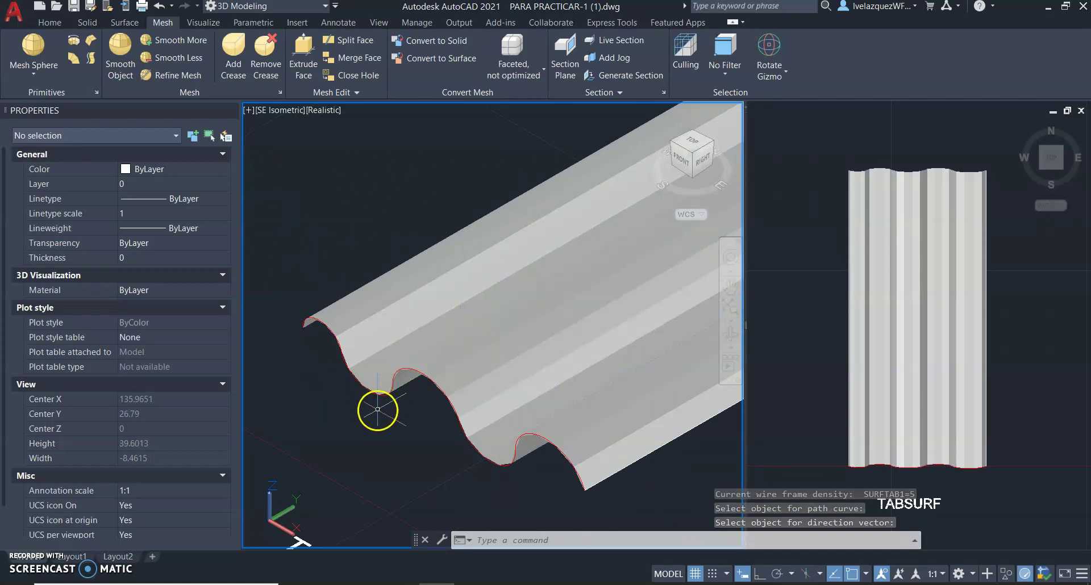
pyautogui.scroll(3, 377, 406)
pyautogui.scroll(2, 348, 302)
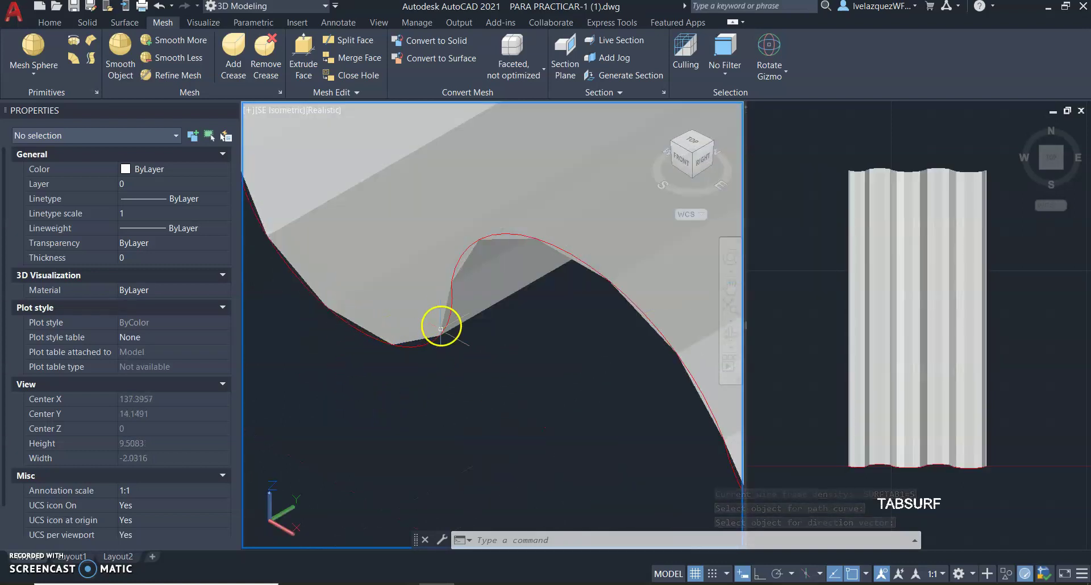
pyautogui.scroll(-2, 407, 339)
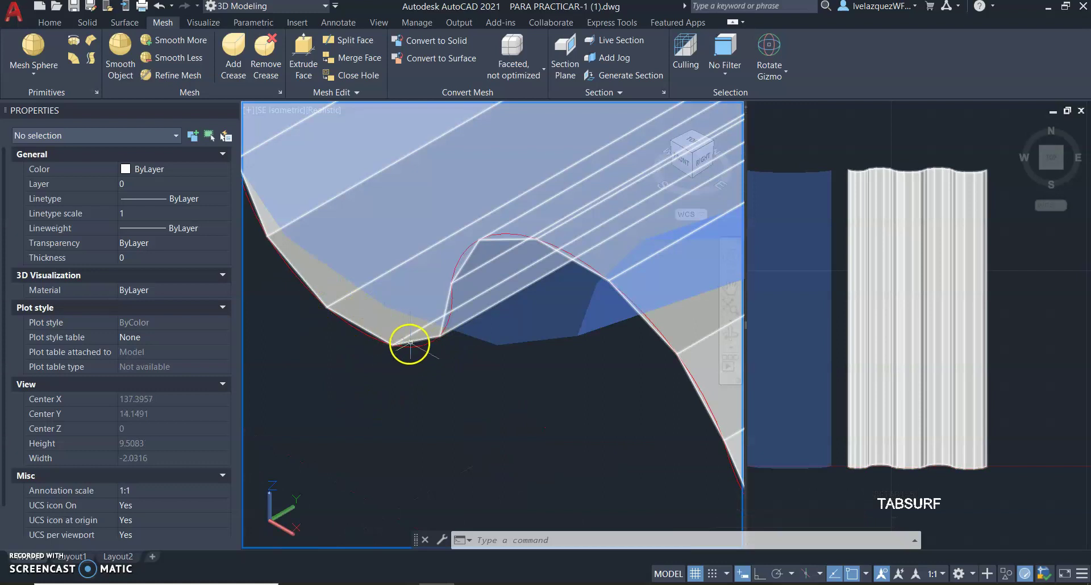
pyautogui.scroll(-2, 319, 306)
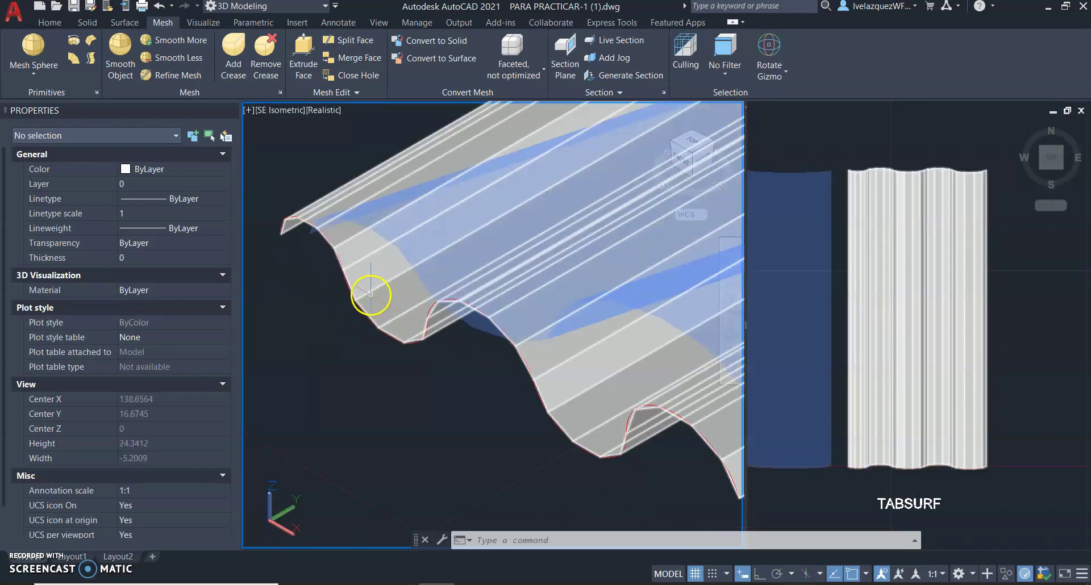
# Set the sub-object selection filter to Edge and pick one edge of the corrugated mesh
pyautogui.click(368, 295)
pyautogui.click(723, 76)
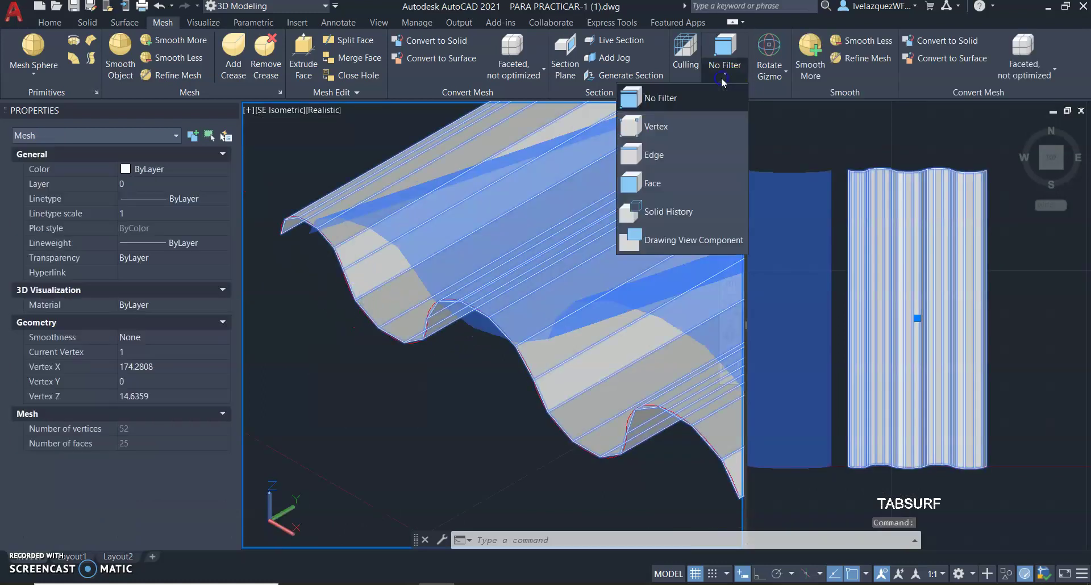
pyautogui.click(655, 127)
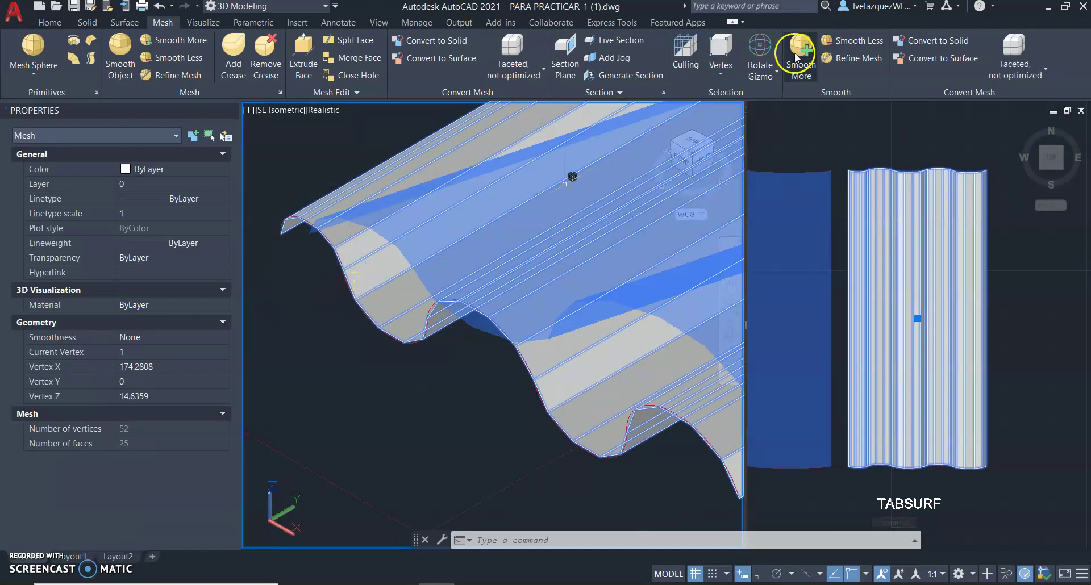
pyautogui.click(718, 77)
pyautogui.click(658, 155)
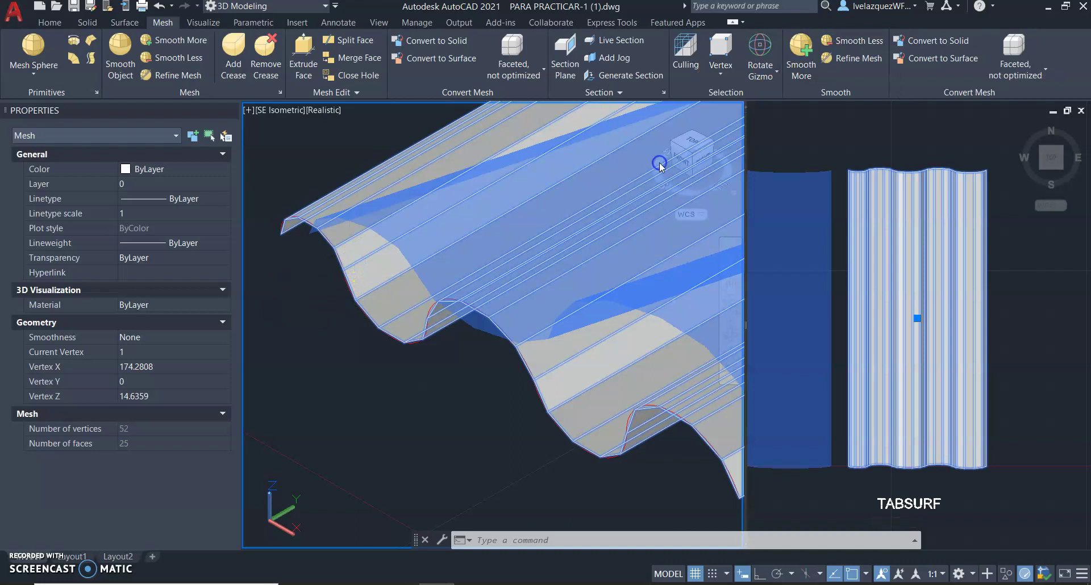
pyautogui.click(394, 280)
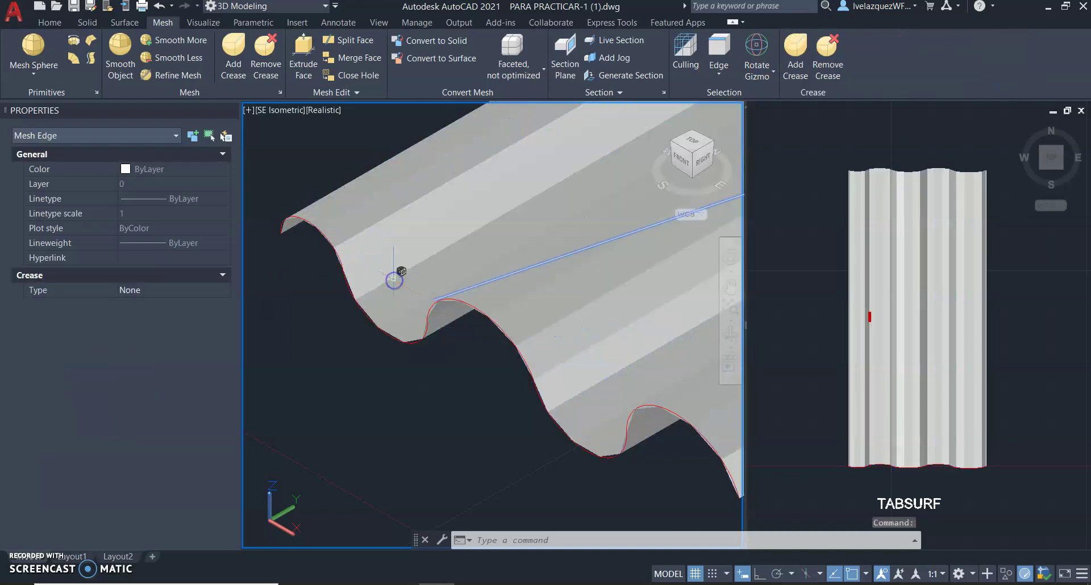
pyautogui.scroll(-3, 401, 272)
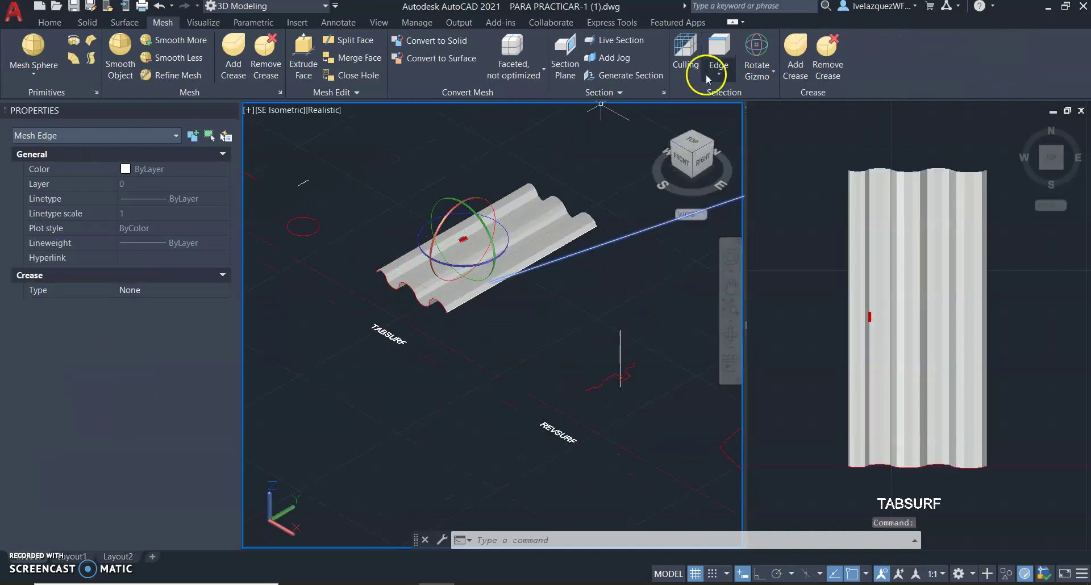
# Make Move the default gizmo, then start and cancel a stretch of the picked edge
pyautogui.click(761, 74)
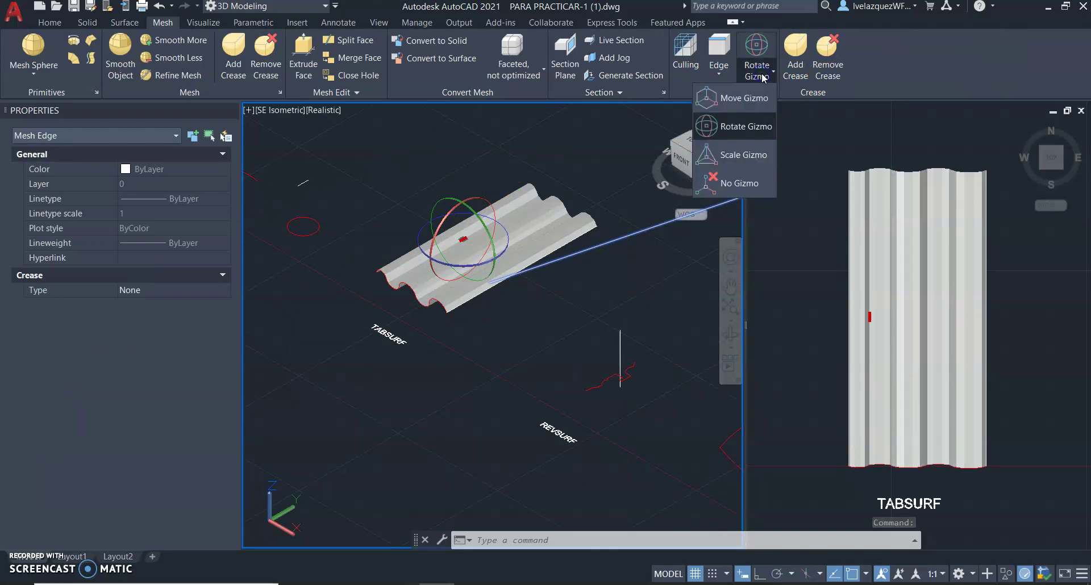
pyautogui.click(754, 102)
pyautogui.scroll(3, 463, 238)
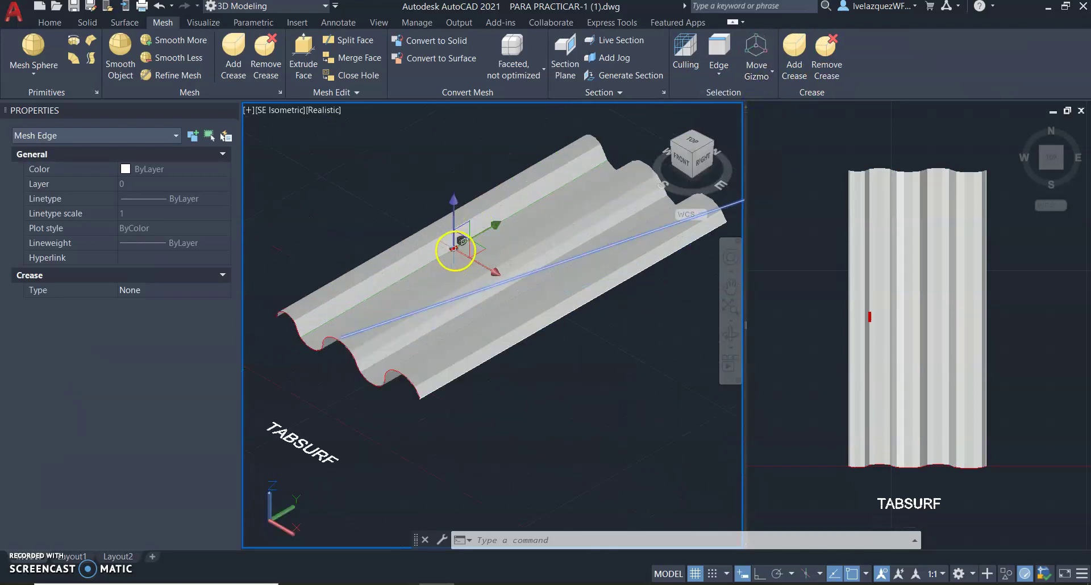
pyautogui.click(455, 249)
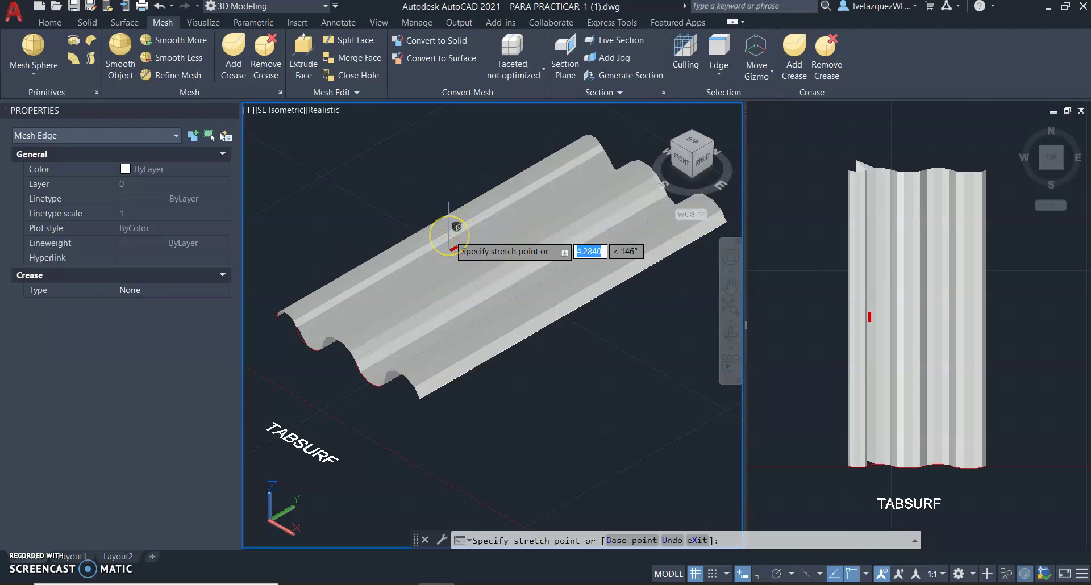
pyautogui.press('Escape')
pyautogui.press('Escape')
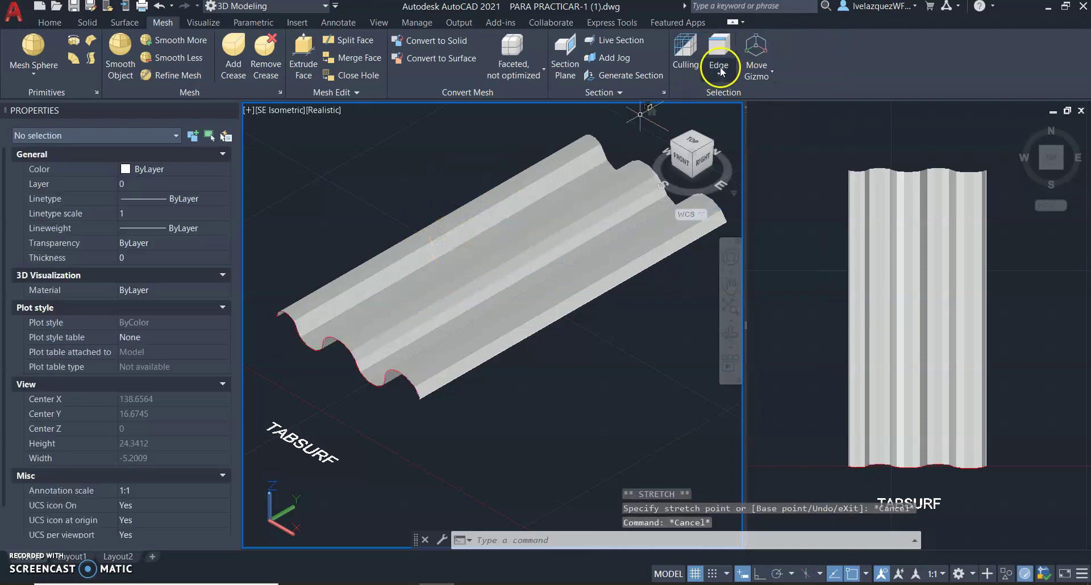
pyautogui.click(718, 70)
pyautogui.click(720, 68)
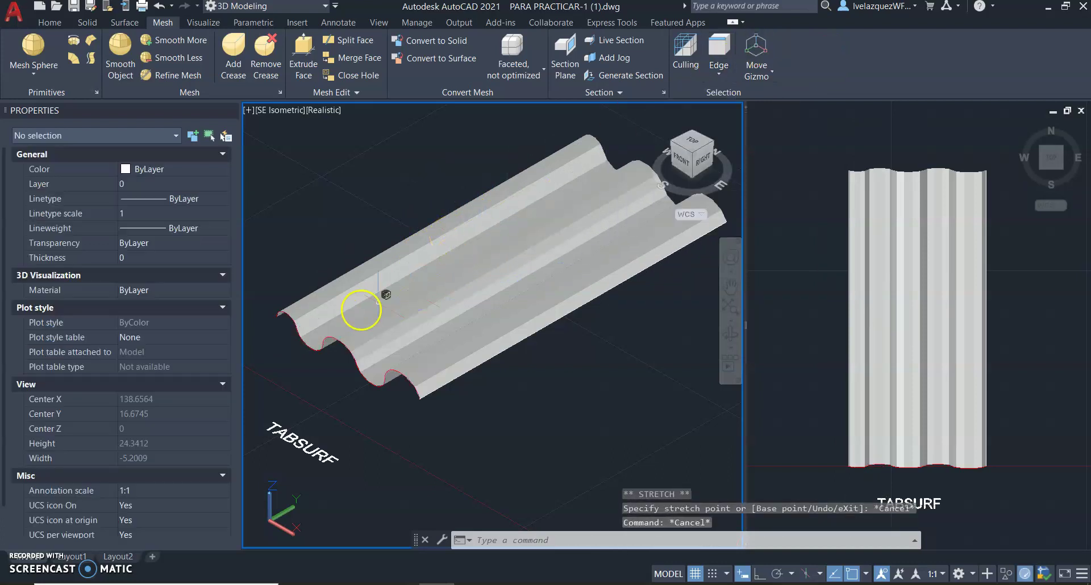
pyautogui.scroll(2, 312, 312)
pyautogui.scroll(2, 432, 359)
pyautogui.scroll(-2, 457, 349)
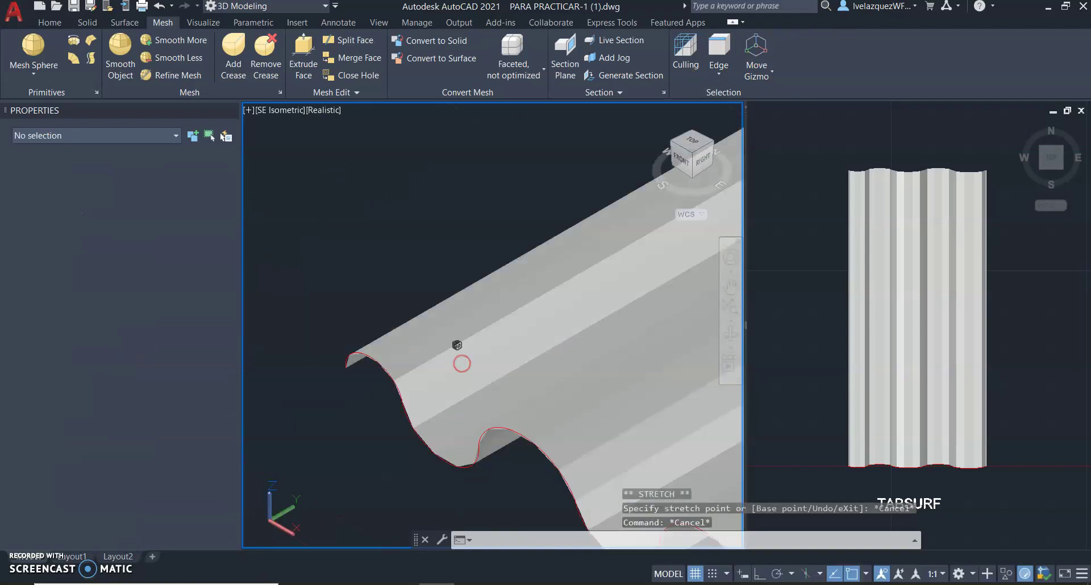
pyautogui.scroll(-2, 424, 322)
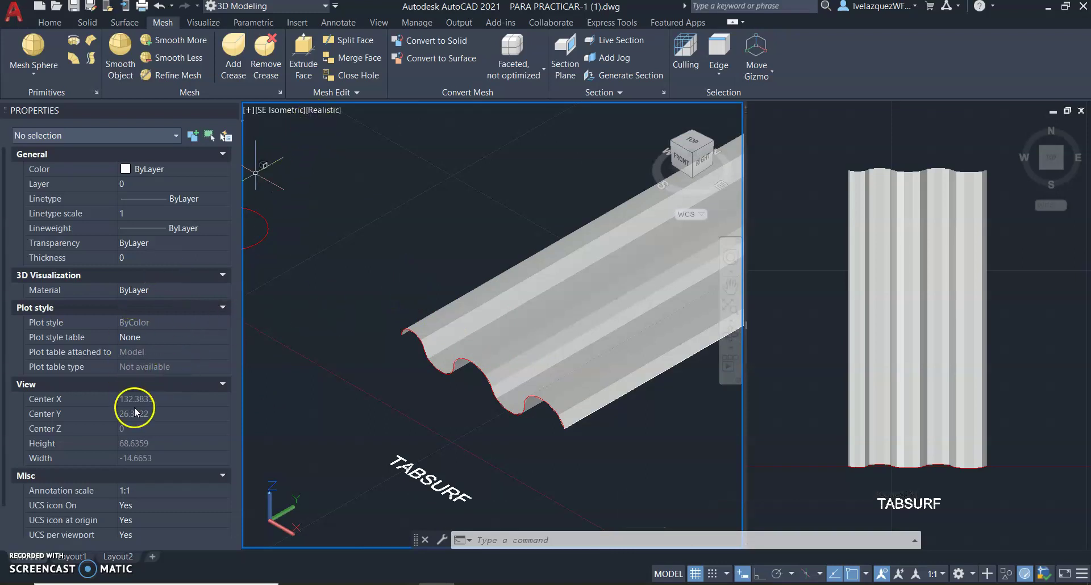
# Set the corrugated mesh's Smoothness to Level 4 in the Properties palette
pyautogui.click(493, 336)
pyautogui.press('Escape')
pyautogui.press('Escape')
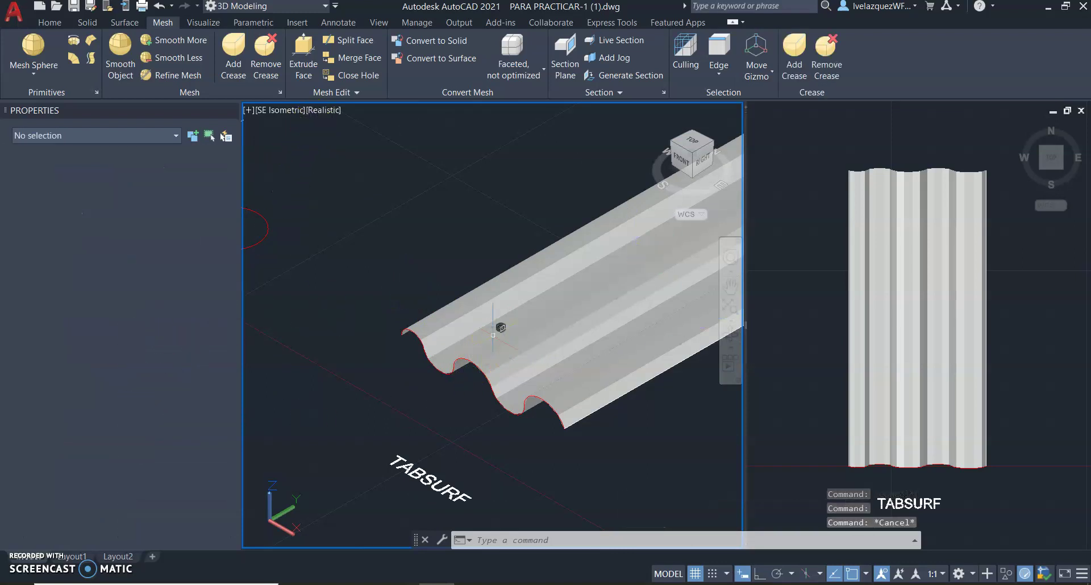
pyautogui.click(506, 344)
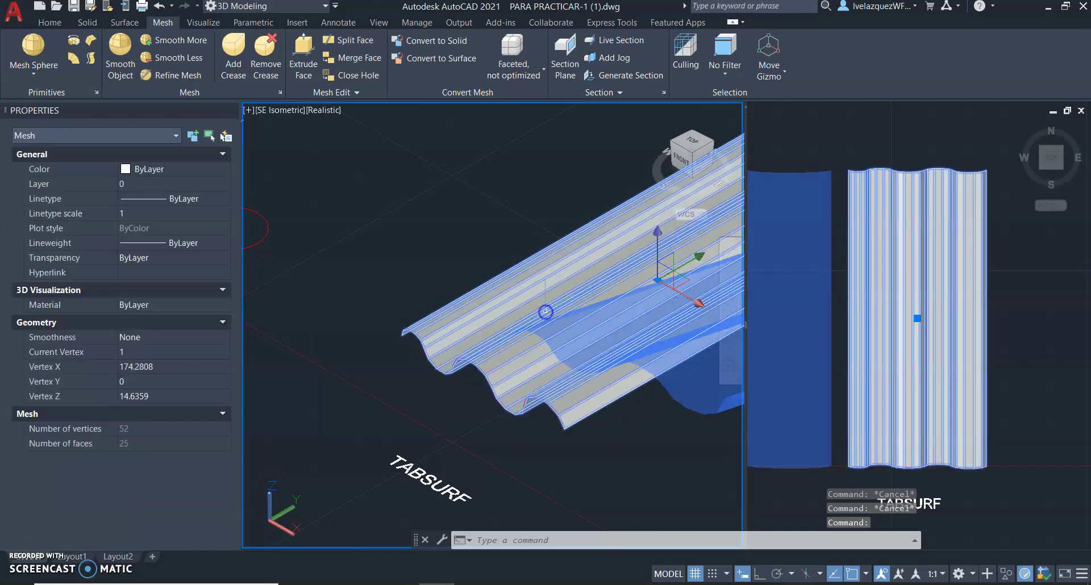
pyautogui.click(229, 337)
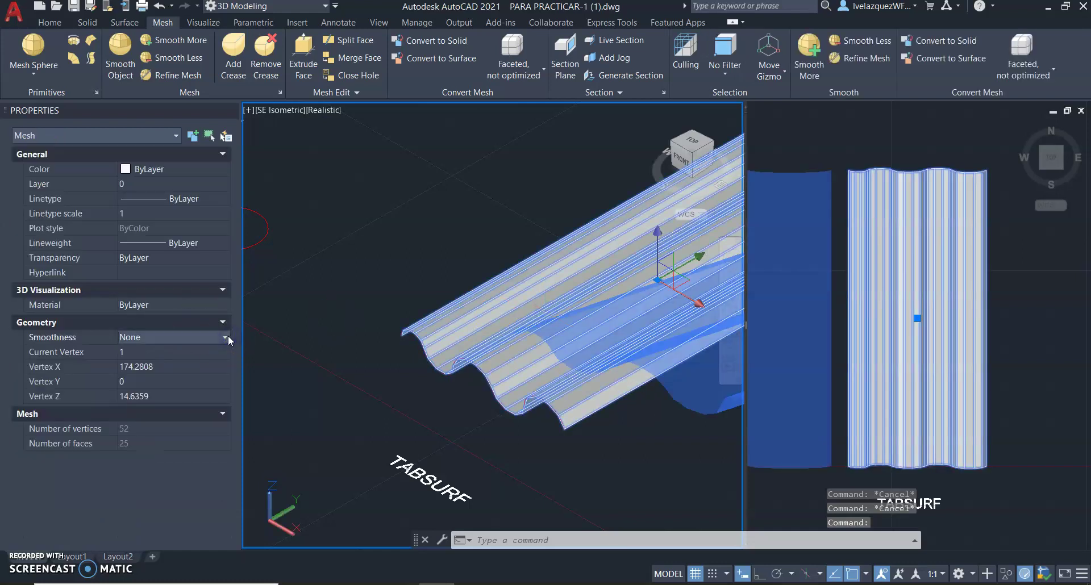
pyautogui.click(227, 335)
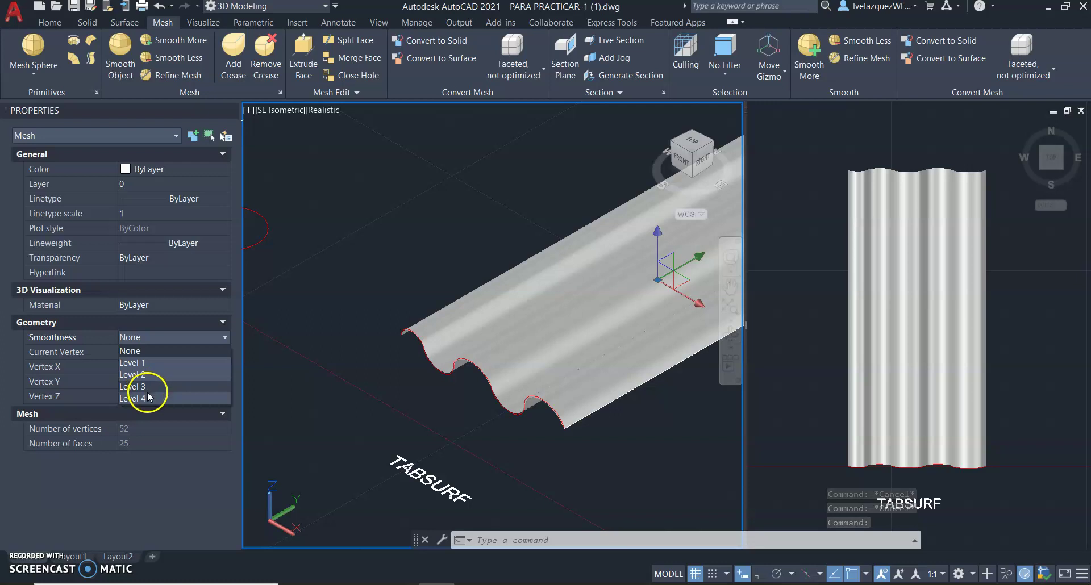
pyautogui.click(148, 397)
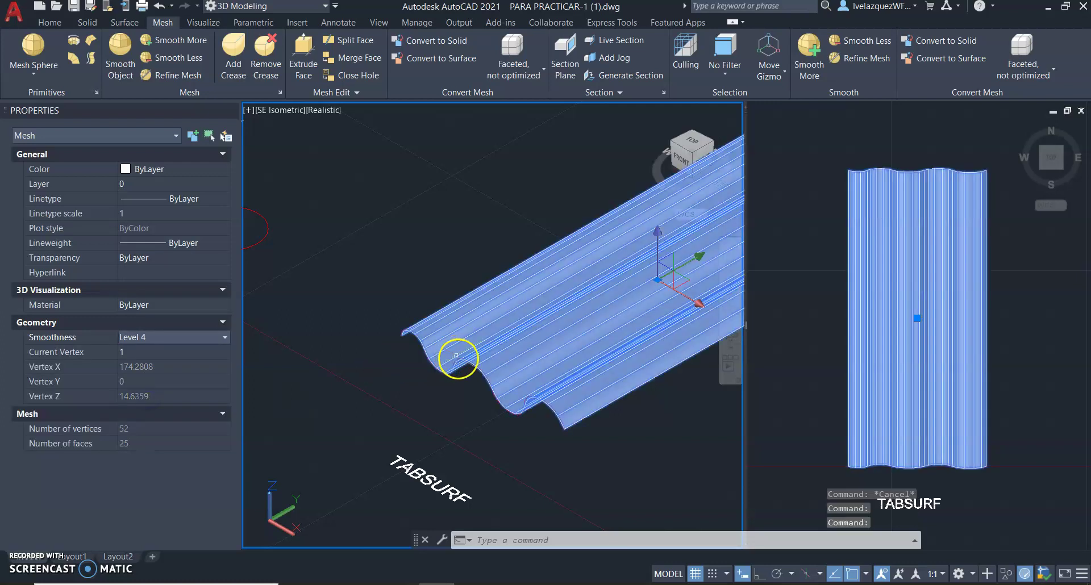
pyautogui.scroll(2, 472, 374)
pyautogui.scroll(2, 477, 373)
pyautogui.press('Escape')
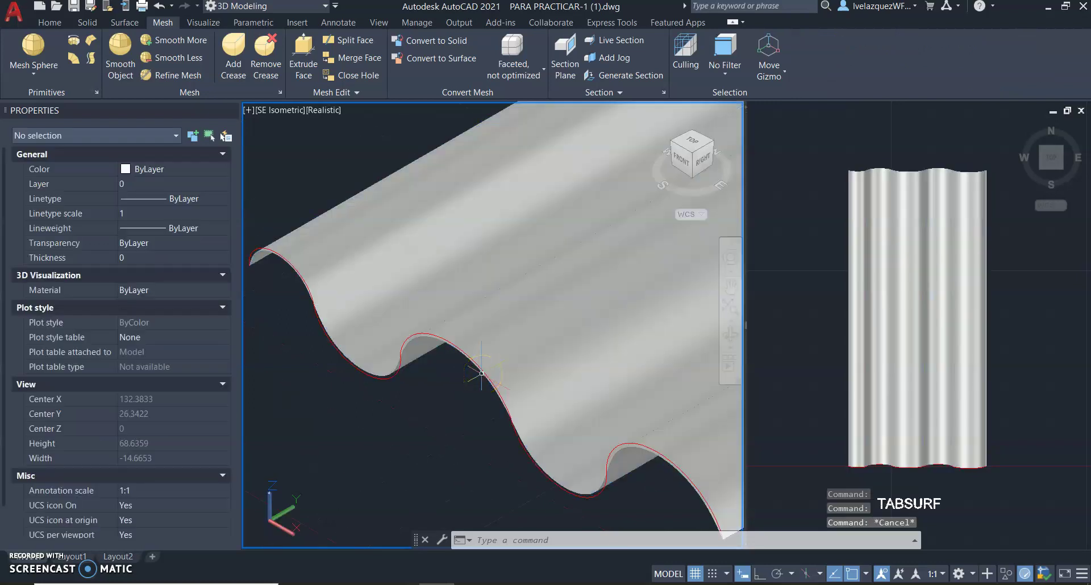
# Switch the left viewport's visual style from Realistic to Shaded with edges
pyautogui.click(309, 111)
pyautogui.click(372, 223)
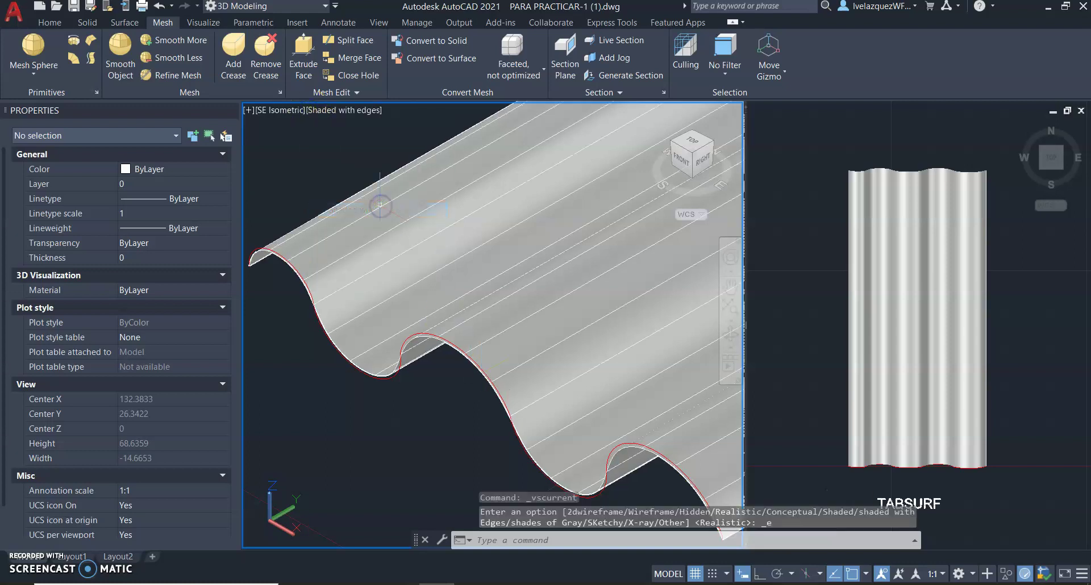
pyautogui.scroll(-2, 288, 312)
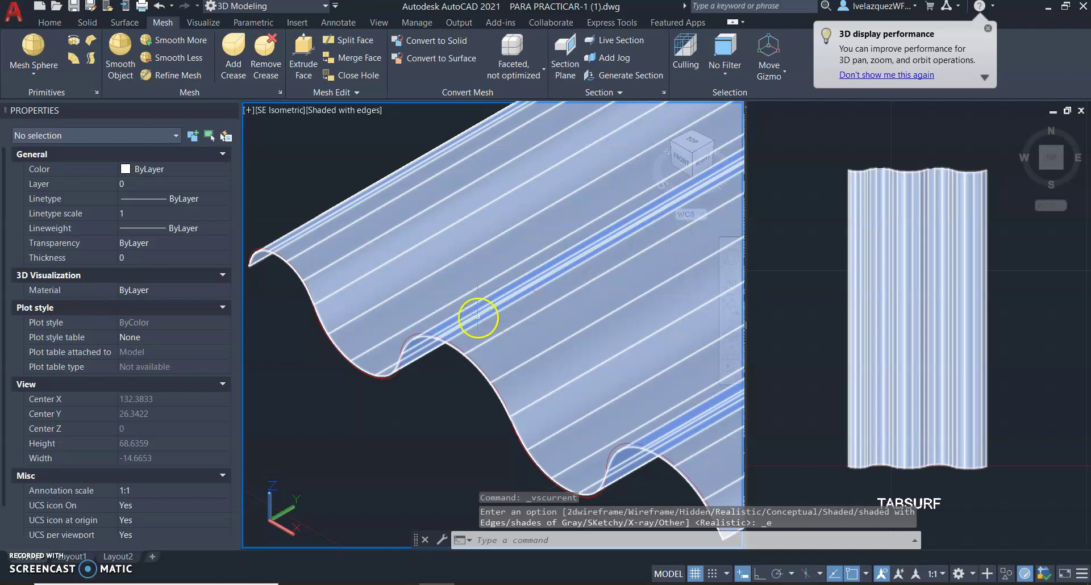
pyautogui.scroll(-2, 376, 323)
pyautogui.scroll(2, 376, 323)
pyautogui.click(372, 111)
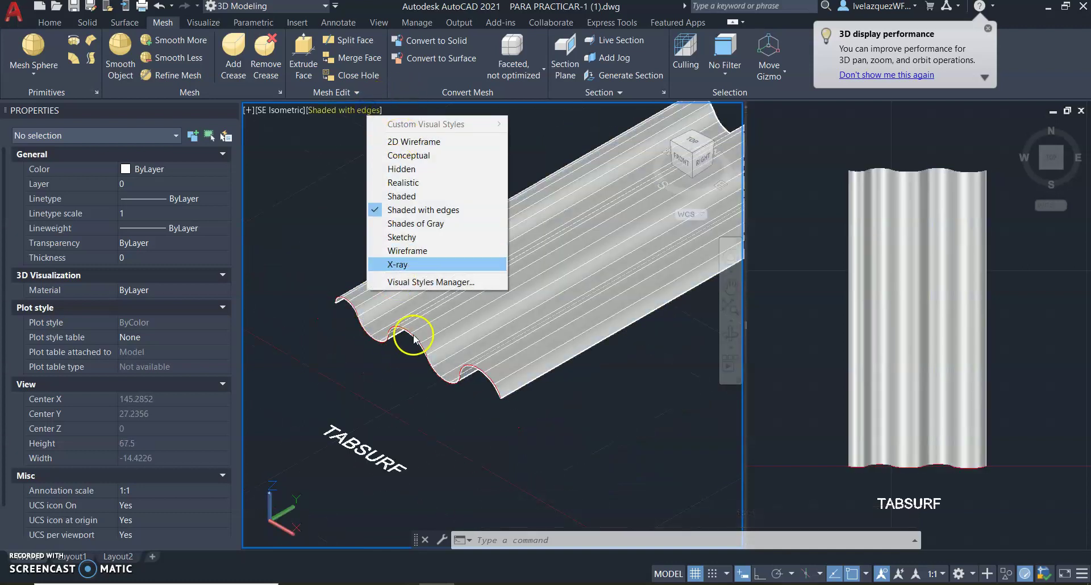
# Switch the viewport to 2D Wireframe and select the TABSURF mesh to inspect it
pyautogui.click(405, 142)
pyautogui.scroll(-2, 489, 344)
pyautogui.scroll(-2, 510, 277)
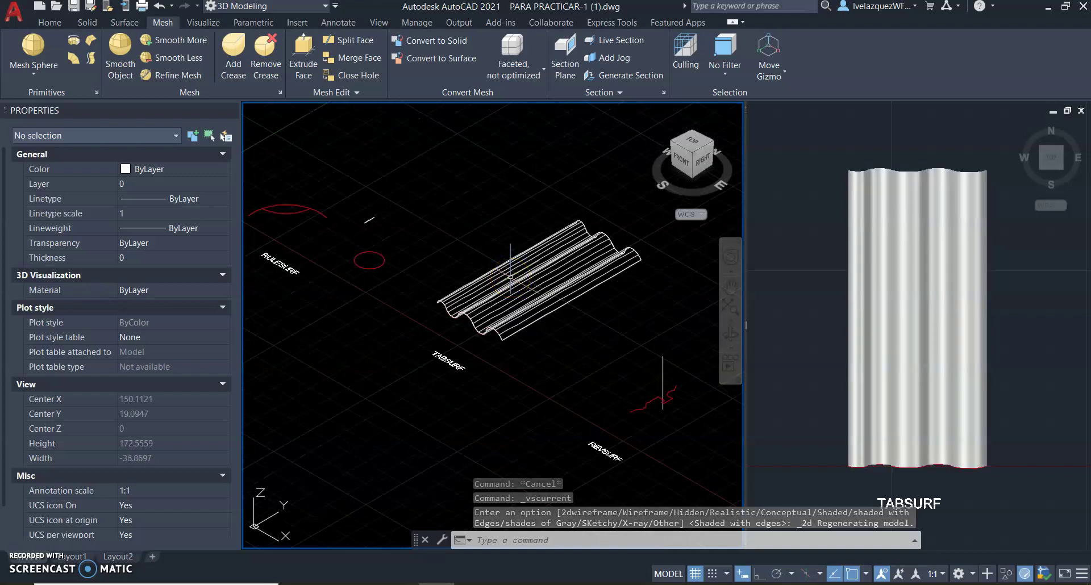
pyautogui.scroll(2, 510, 277)
pyautogui.click(560, 320)
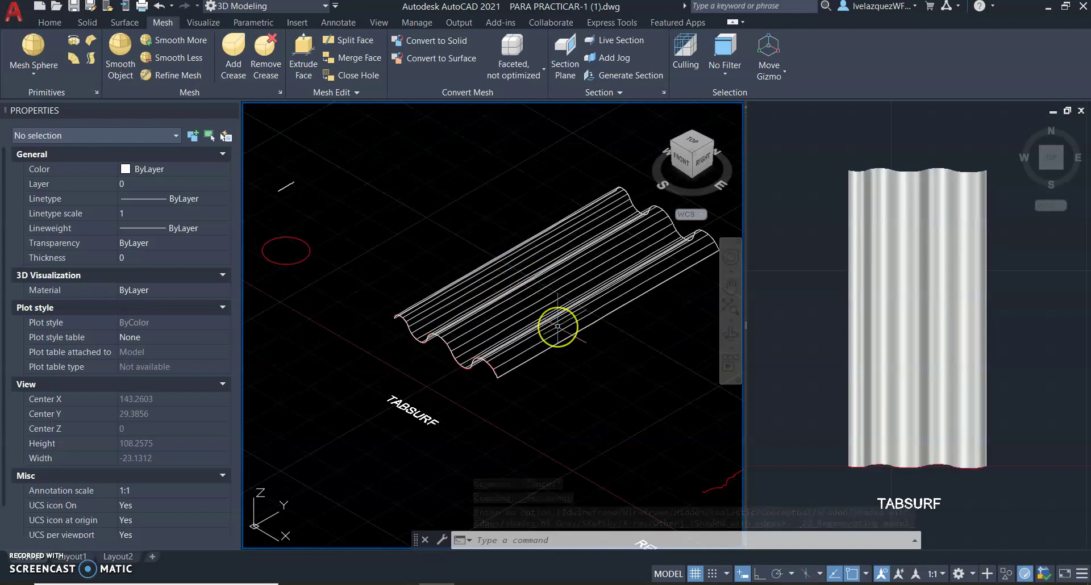
pyautogui.click(551, 332)
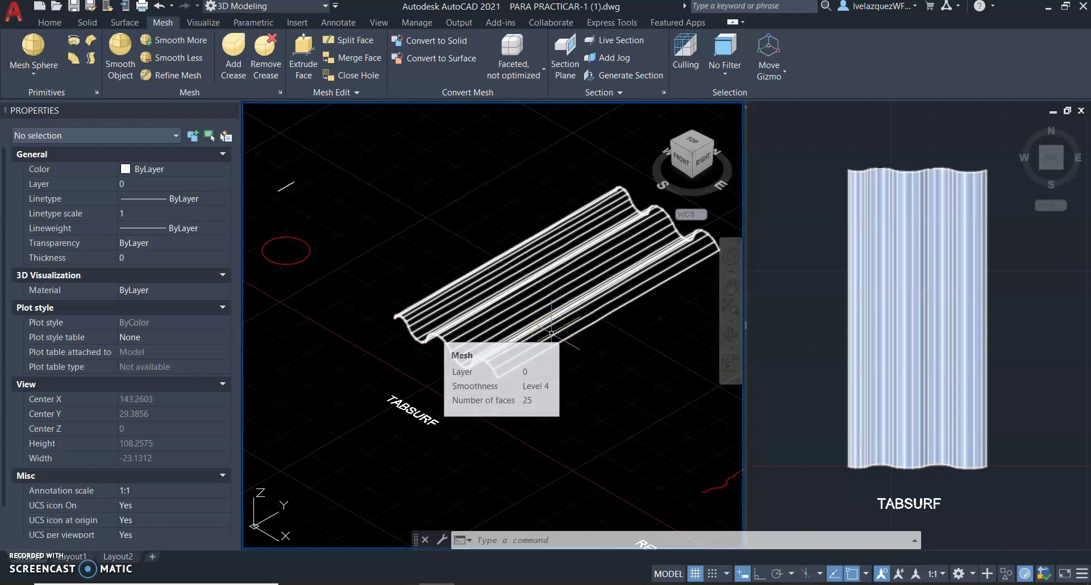